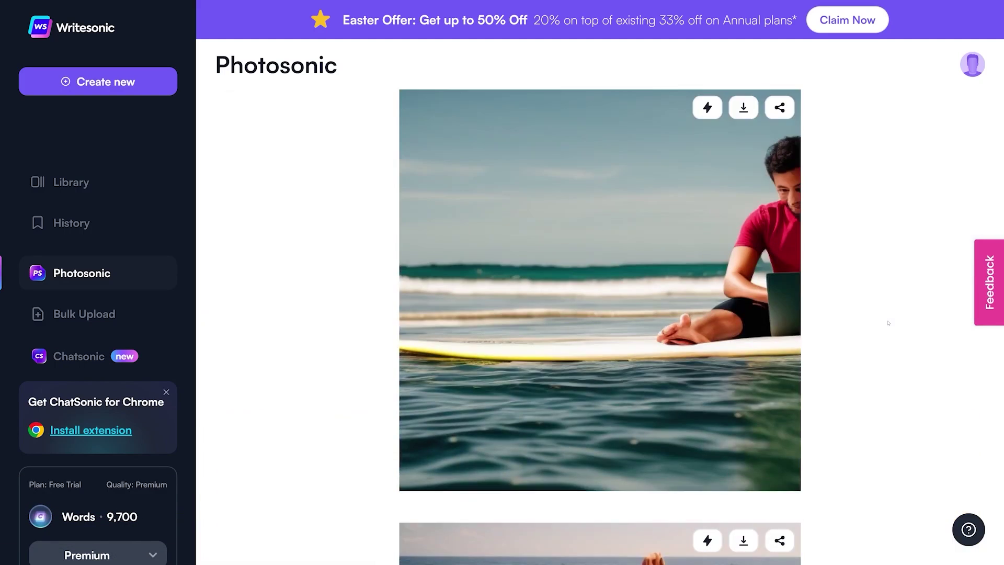
- Add a space to the Photosonic prompt, then load the sample hobbit prompt
scroll(888, 323, up, 5)
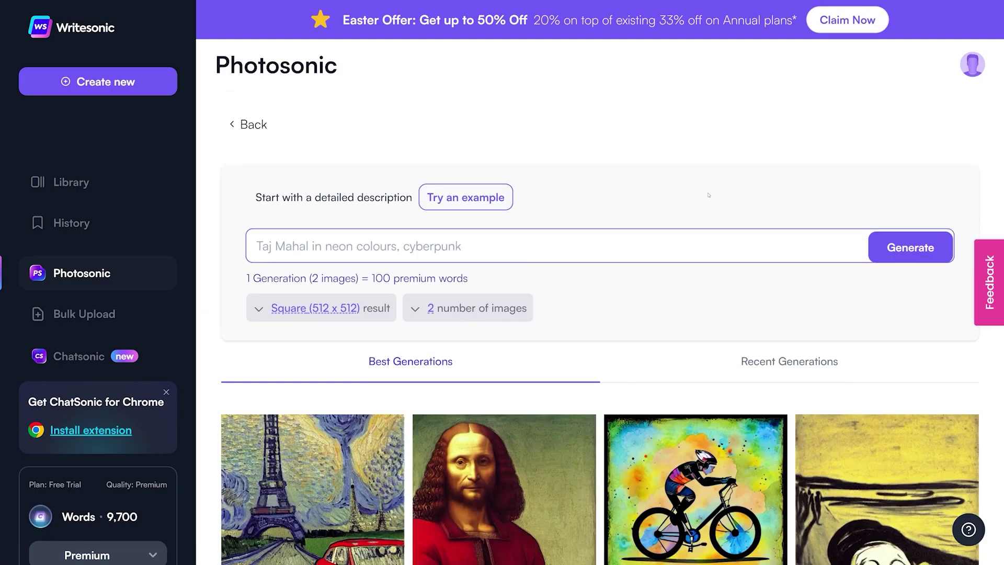
text(space)
click(783, 117)
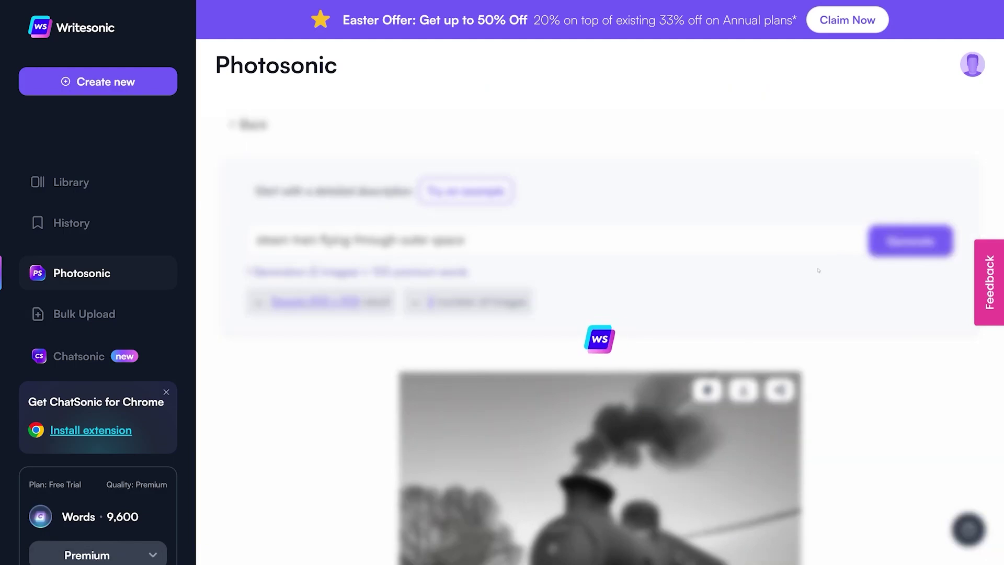
scroll(873, 295, down, 6)
scroll(374, 153, up, 6)
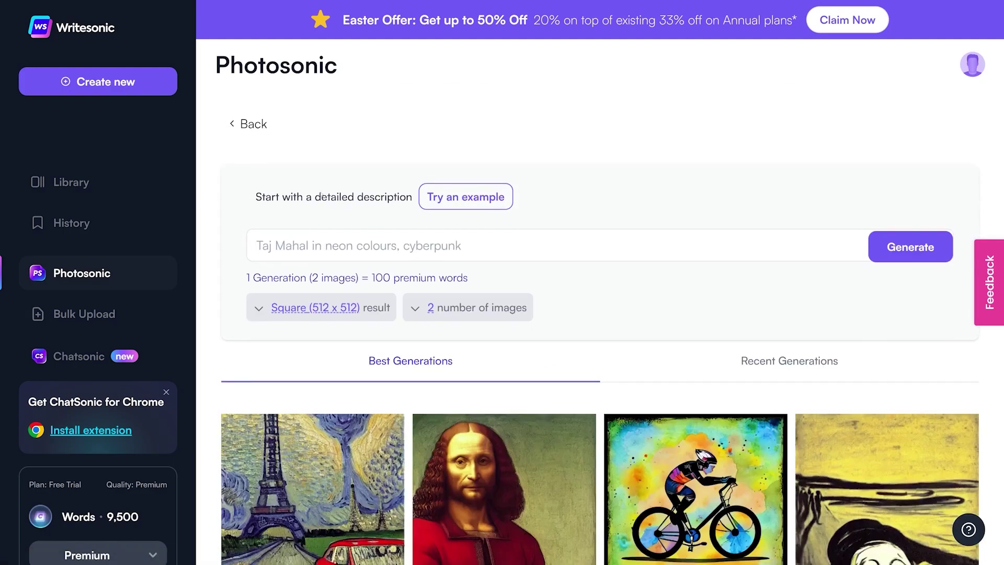
click(465, 192)
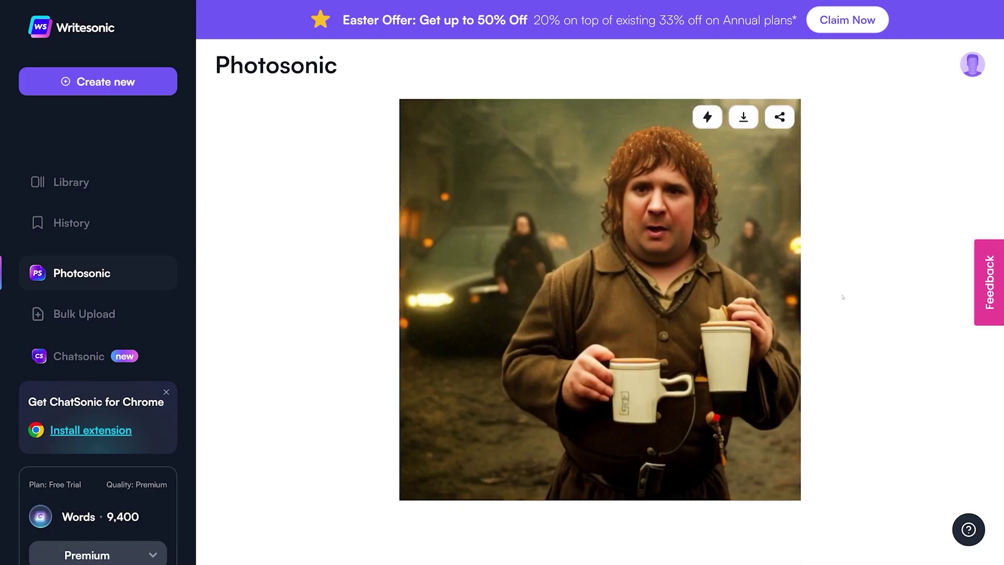
scroll(600, 282, up, 6)
- Rewrite the prompt as a dog dressed as a firefighter atop a burning building holding a hose, and generate
click(402, 247)
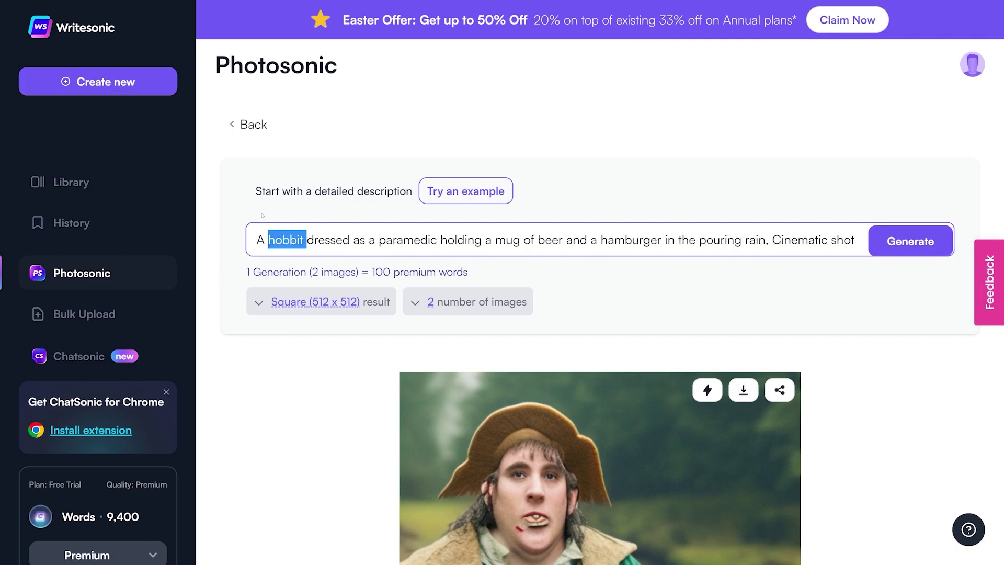
text(dog)
key(ctrl+Right)
key(ctrl+Right)
key(ctrl+Right)
key(ctrl+shift+Right)
text(firefighter)
key(ctrl+a)
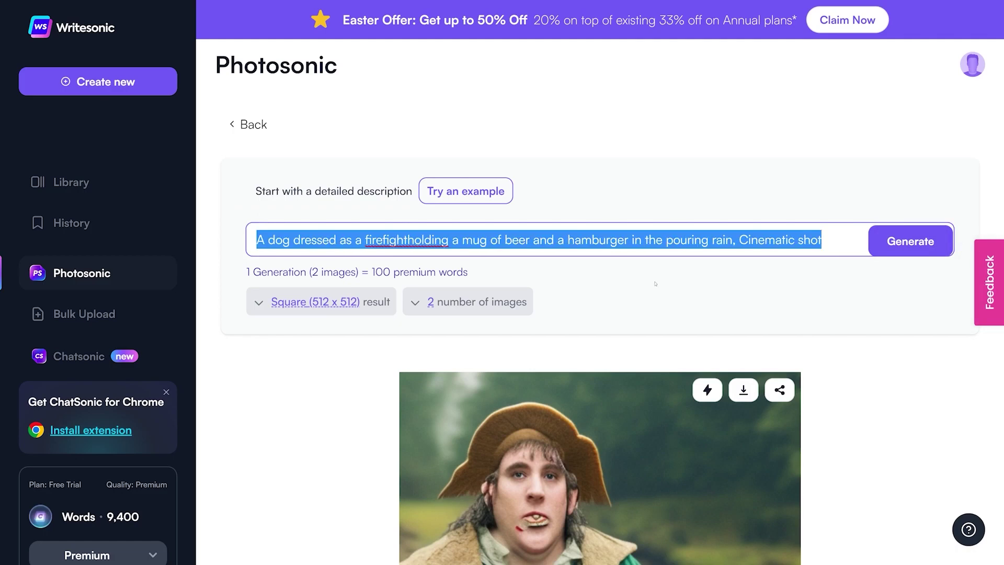
drag(732, 239, 300, 240)
key(BackSpace)
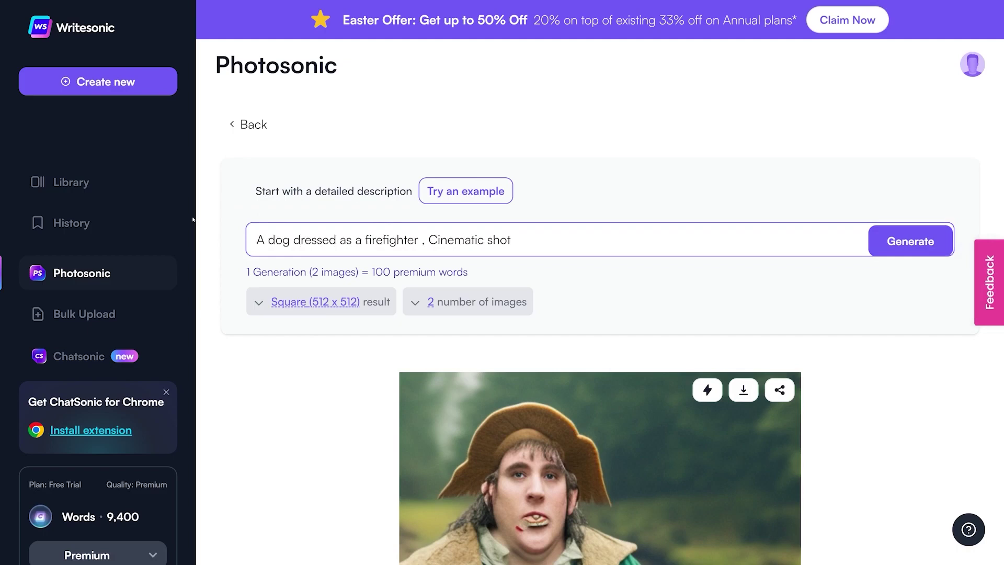
text(ressed as a firefighter on top of a burning building, holding a hose)
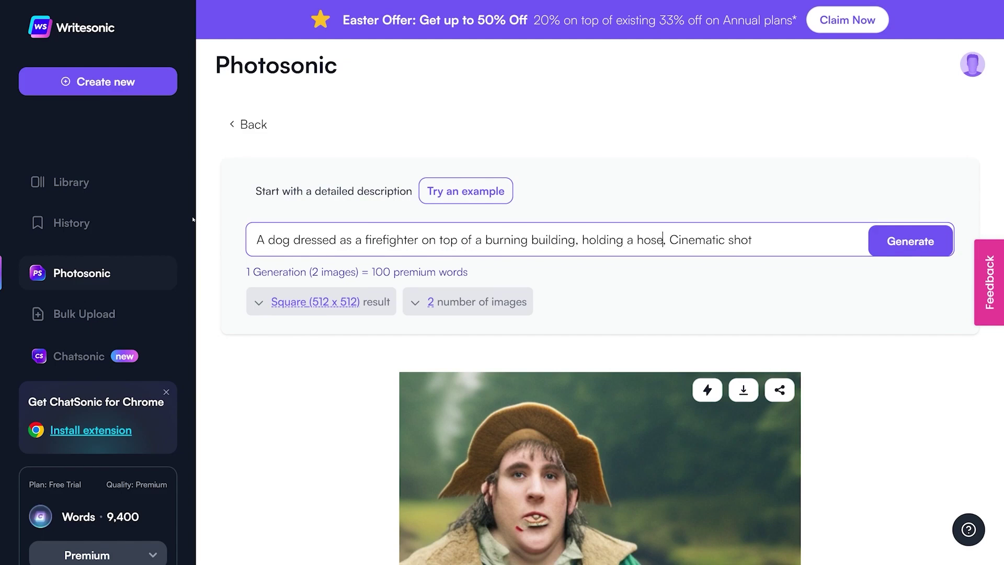
click(910, 242)
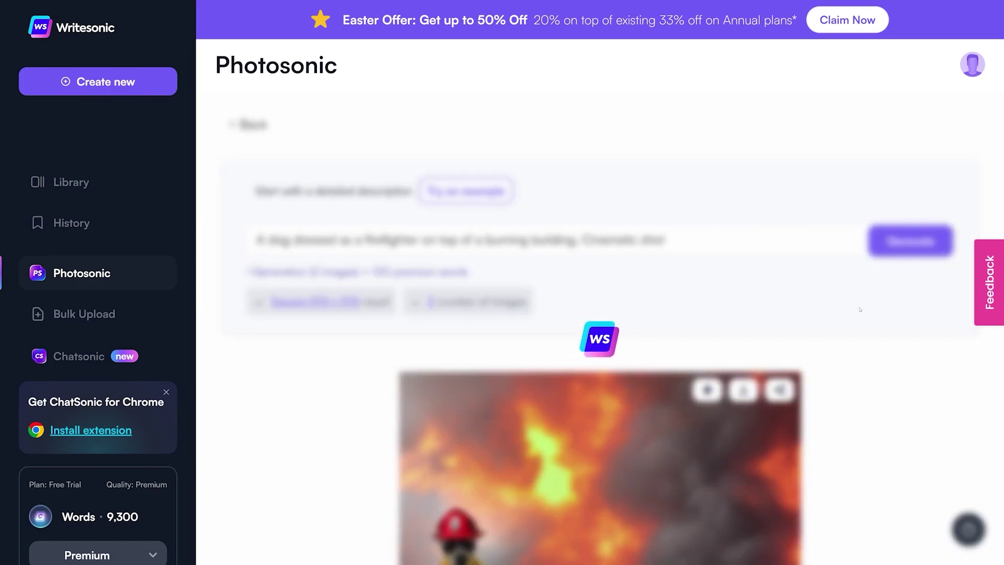
scroll(863, 313, down, 5)
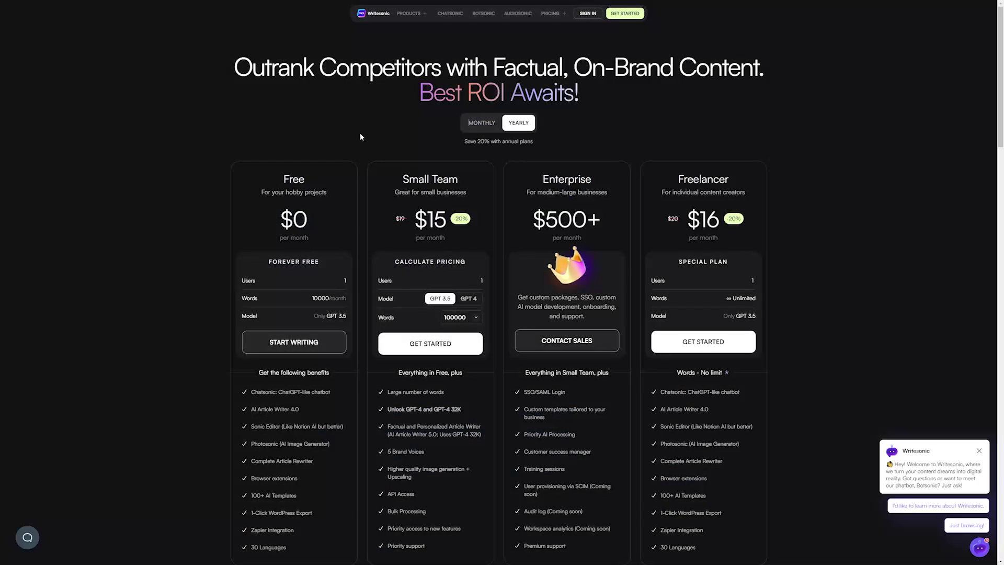
scroll(356, 146, down, 2)
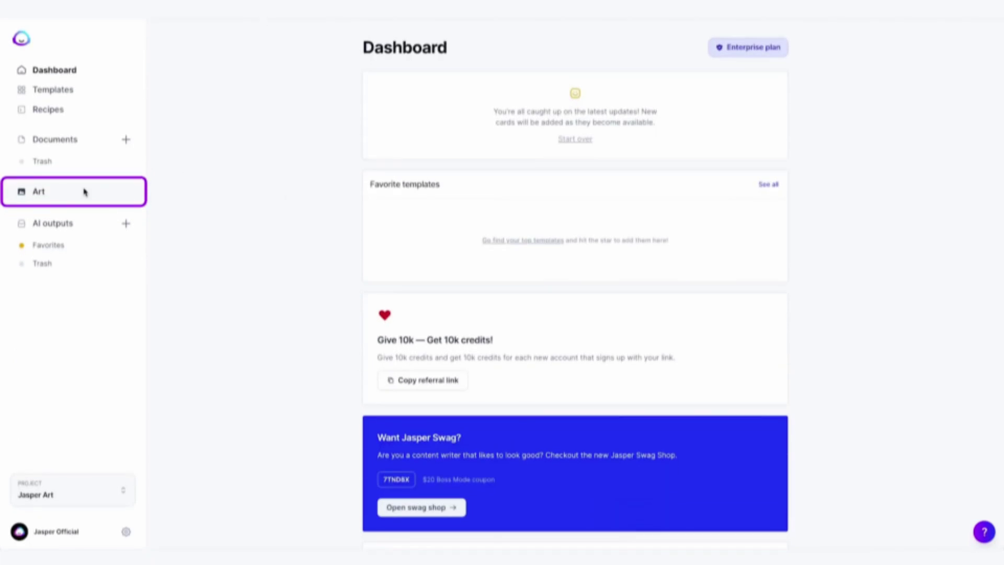
- Replace the Chewbacca description with 'Grand Canyon from space, concept art', create, and enlarge a canyon image
click(79, 190)
click(506, 93)
key(ctrl+a)
key(BackSpace)
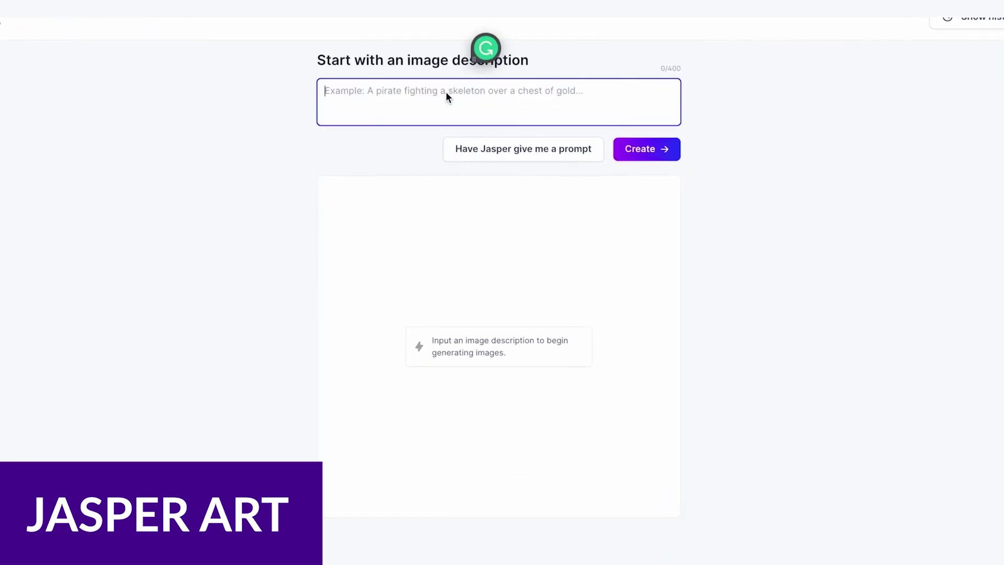
text(Grand Canyon from space, concept ar)
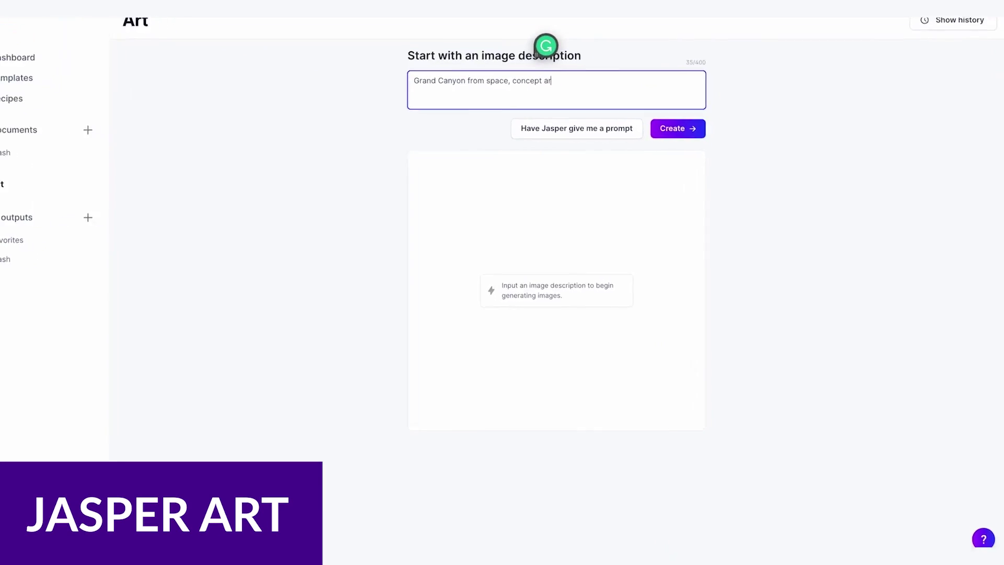
text(t)
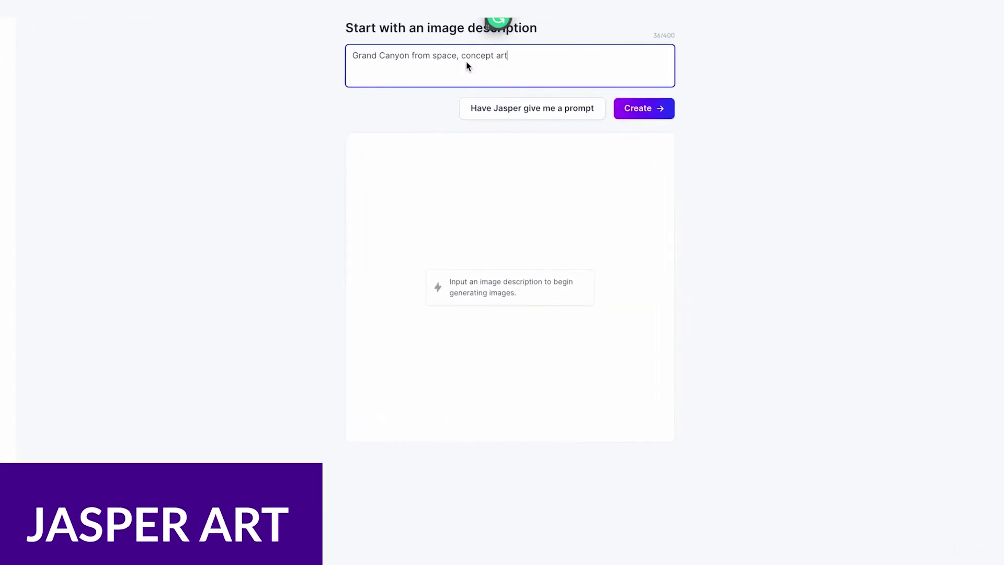
click(671, 127)
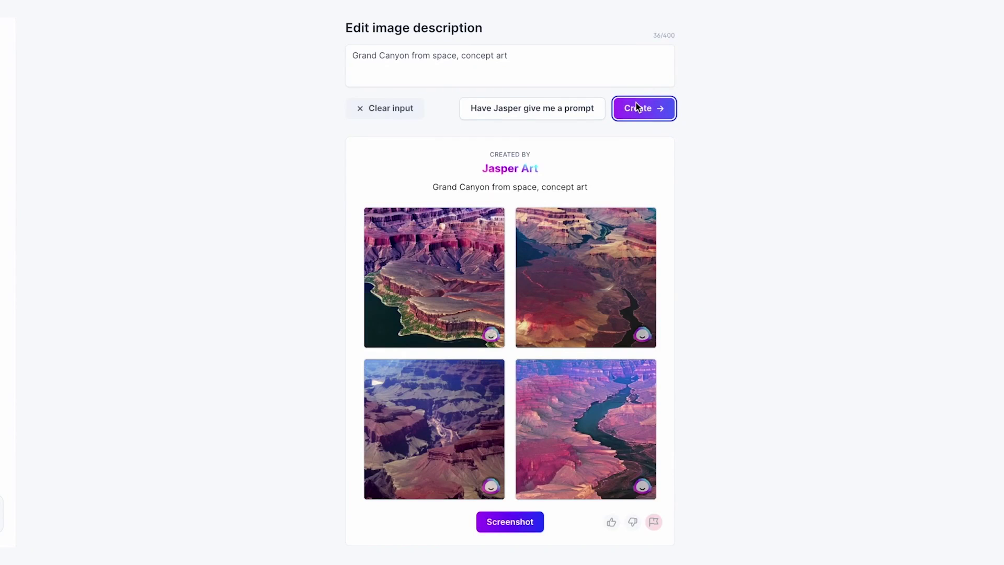
click(598, 391)
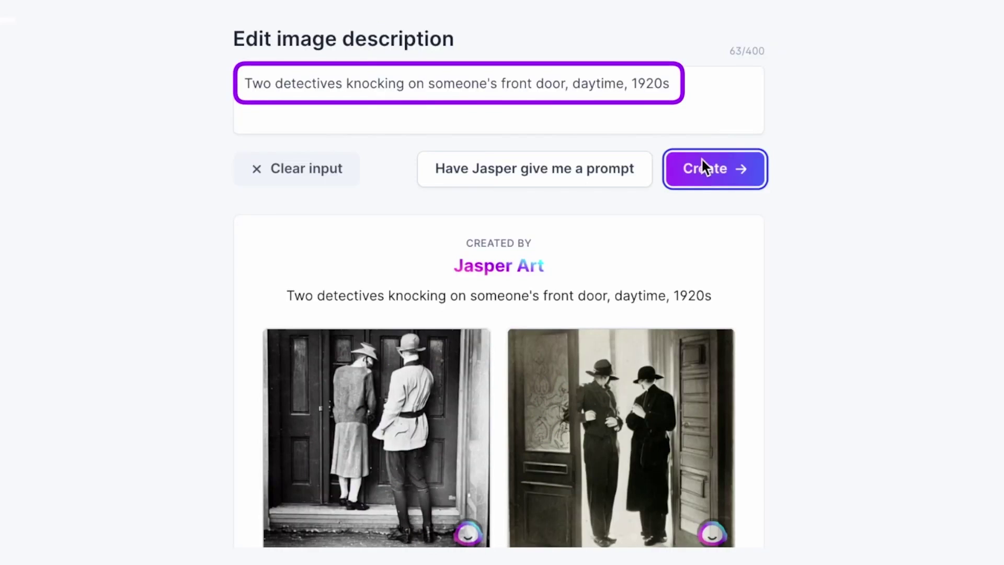
- Enlarge the detectives and sunflower images, then create Batmobile images adding 'at night, tumbler, fire'
click(443, 417)
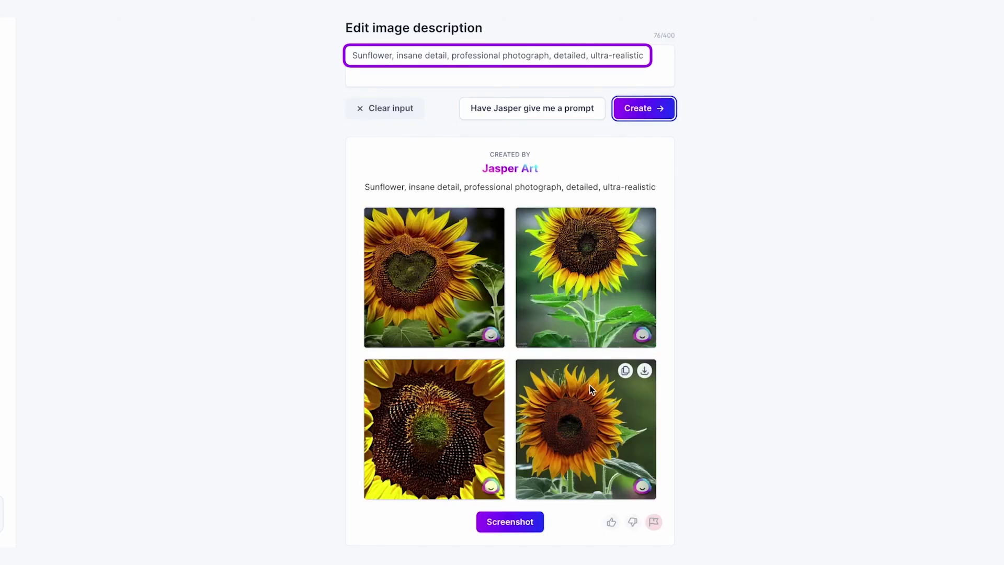
click(589, 386)
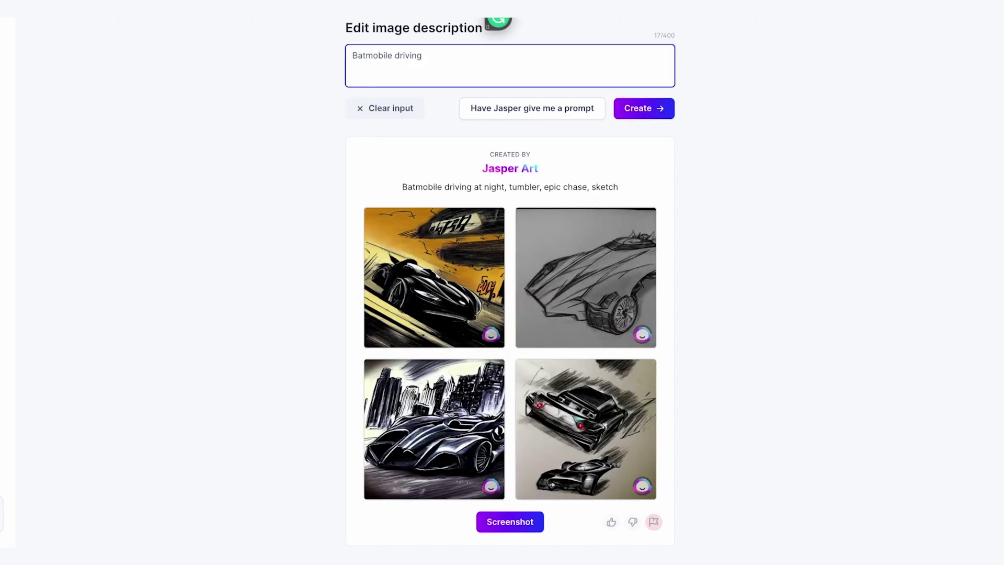
text(at night, tumbler, fire)
click(638, 108)
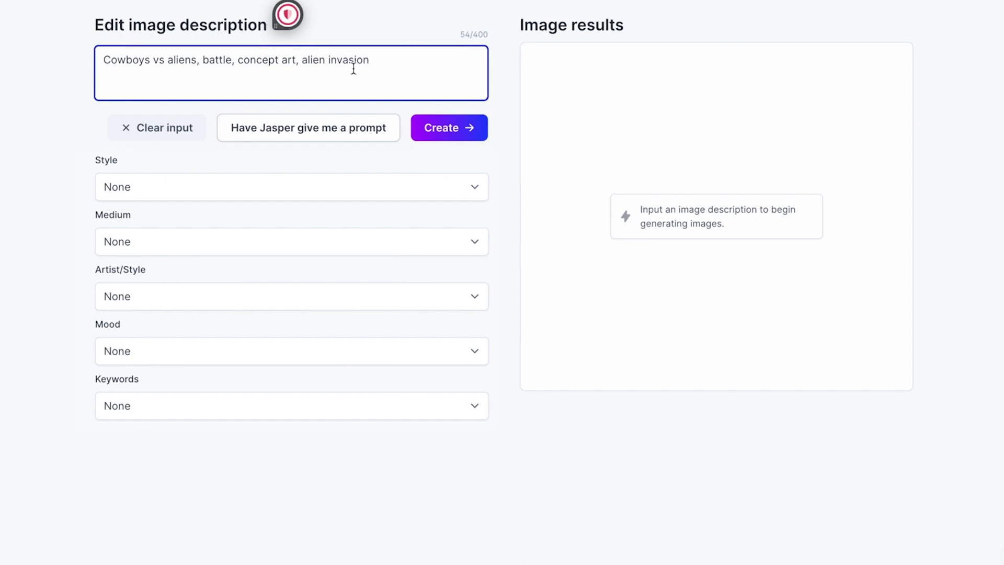
- Create images from 'Cowboys vs aliens, battle, concept art' and enlarge the bottom-right result
click(466, 128)
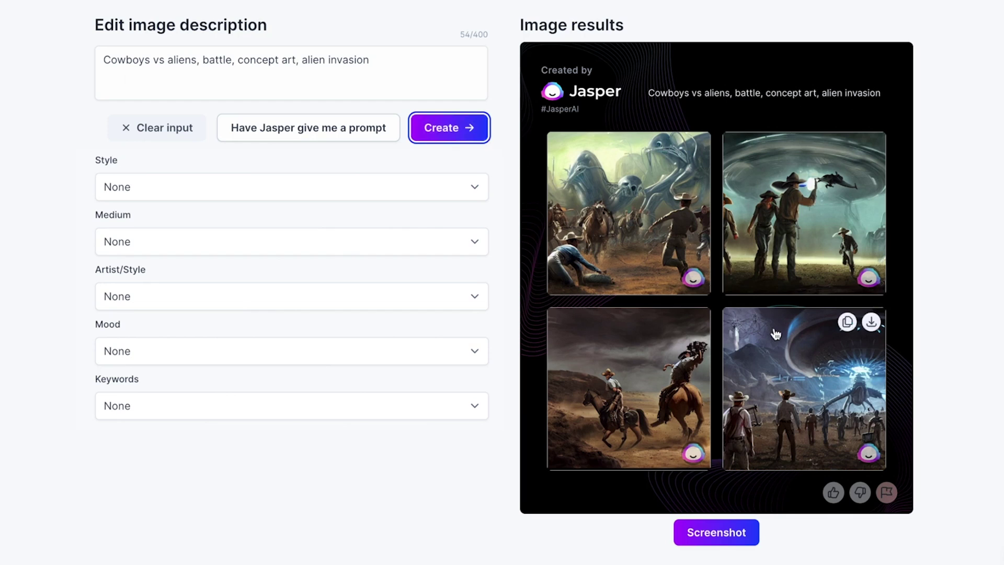
click(786, 341)
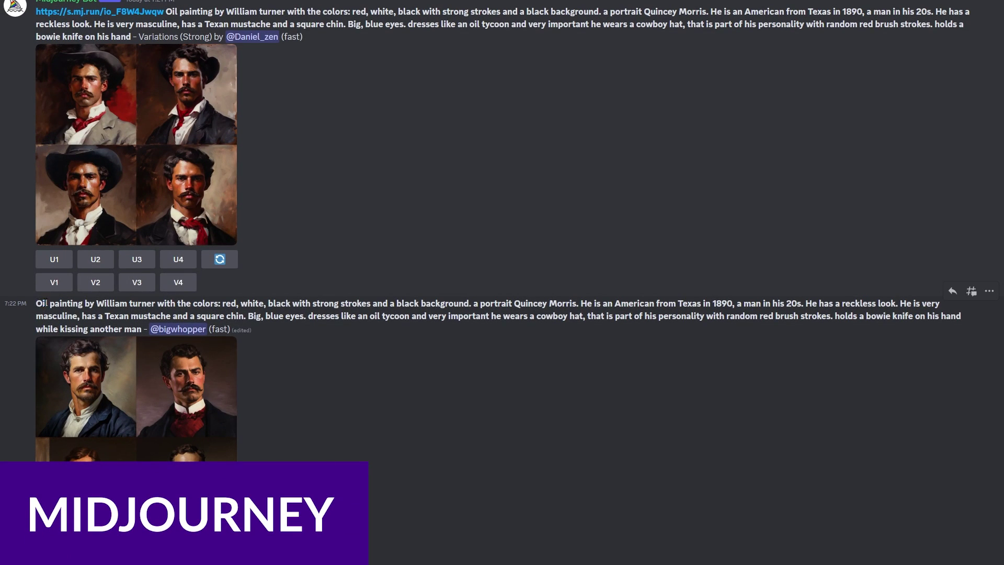
- Highlight the 7:22 PM prompt and view the second cowboy portrait grid enlarged
drag(35, 303, 144, 327)
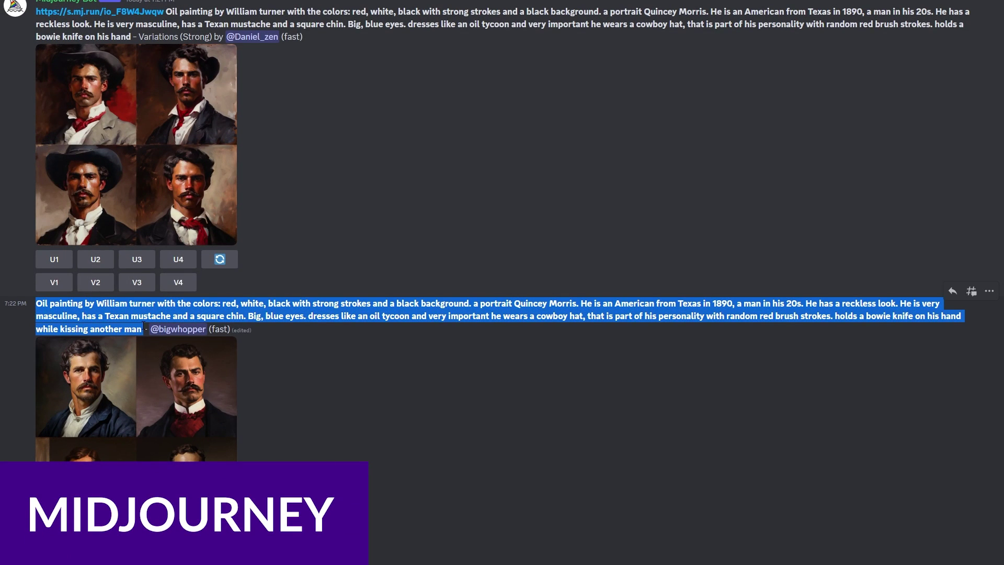
click(93, 380)
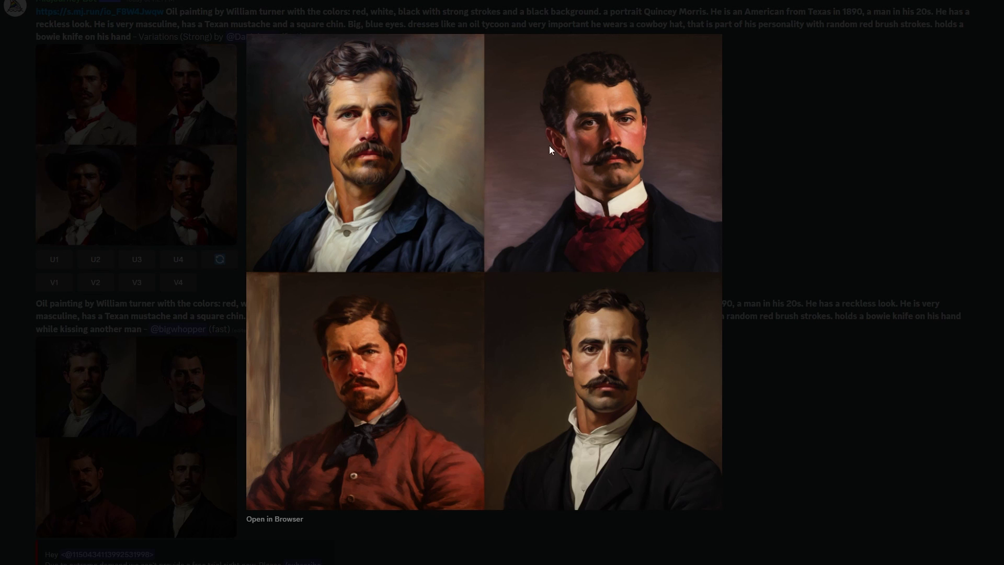
click(795, 371)
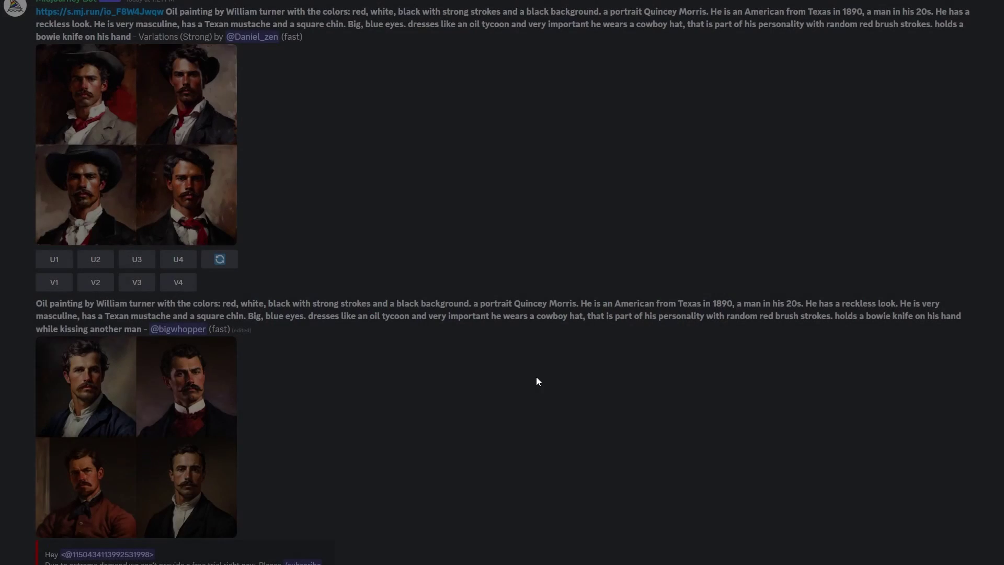
- Highlight the watercolour dog prompt, enlarge its grid, then enlarge the kitchen scene image
drag(36, 327, 312, 331)
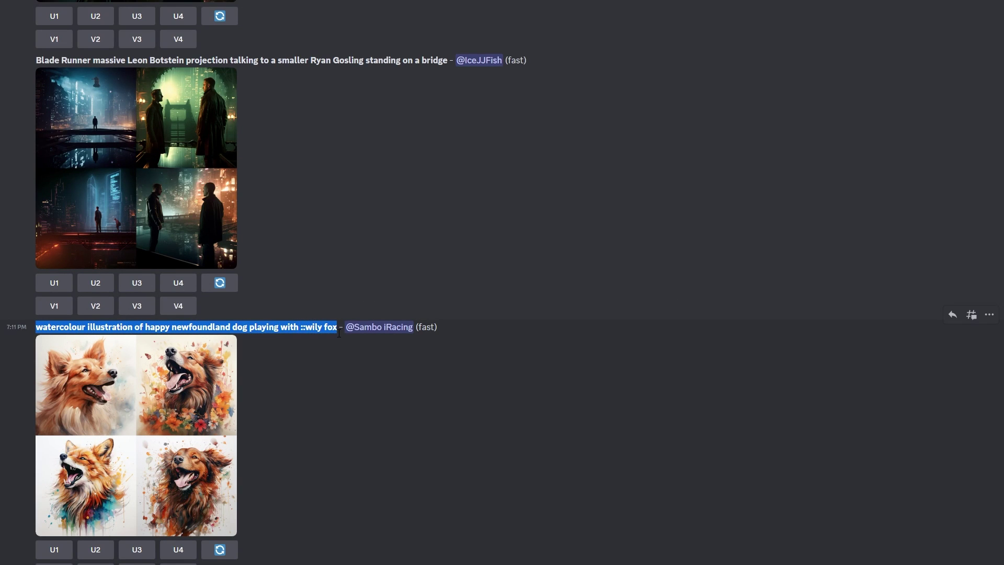
click(98, 392)
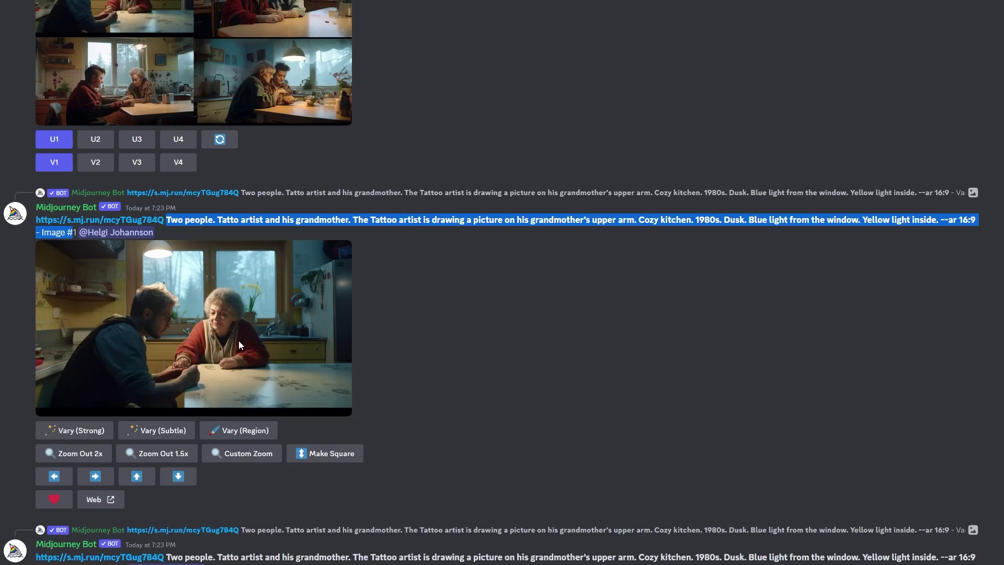
scroll(238, 340, down, 4)
click(236, 234)
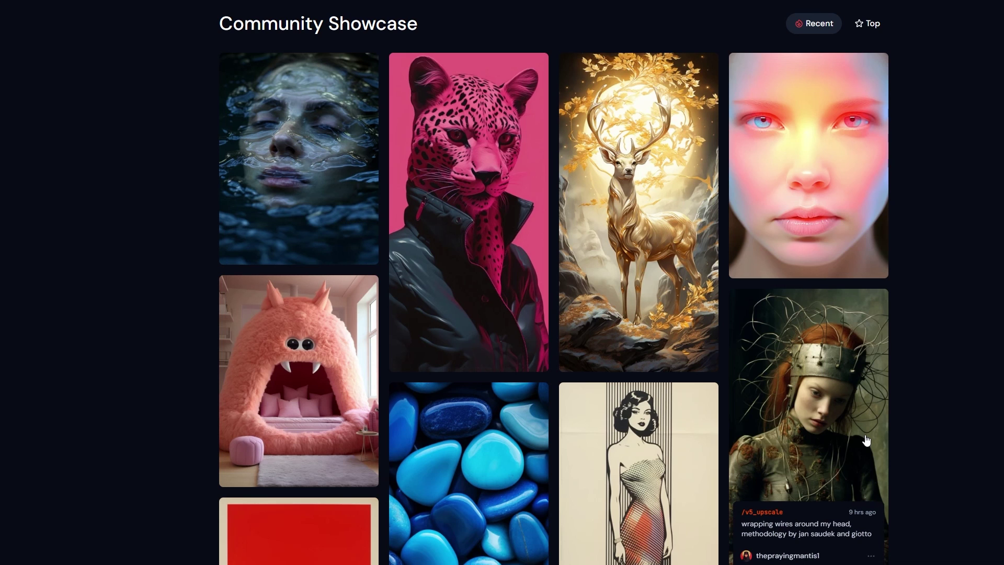
scroll(898, 450, down, 5)
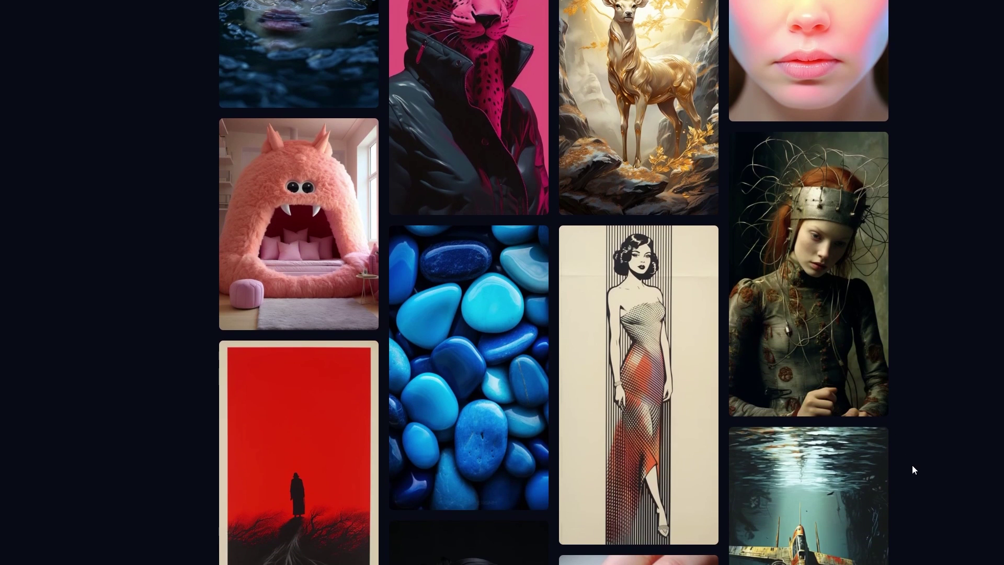
scroll(911, 465, down, 2)
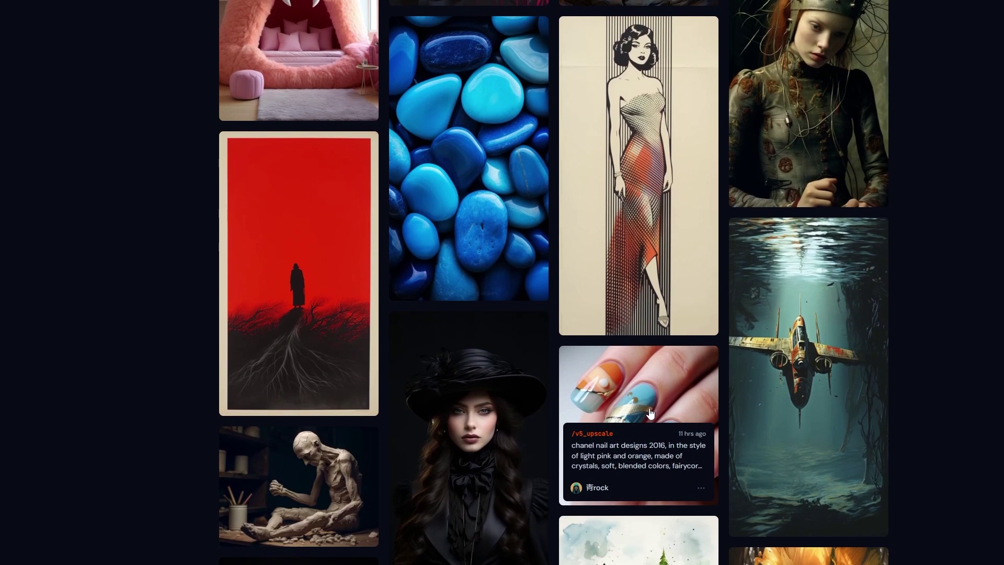
scroll(637, 405, down, 6)
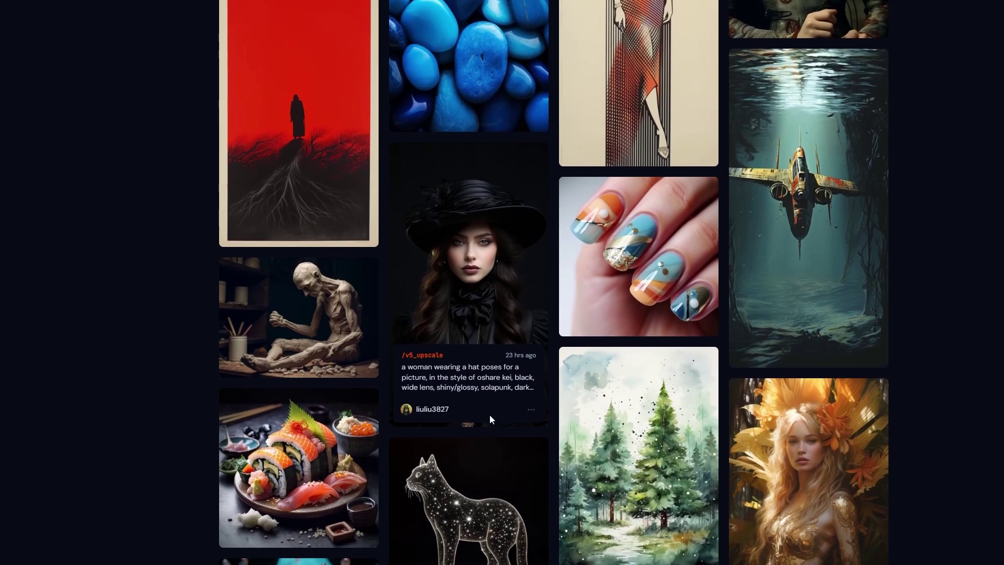
scroll(929, 390, down, 4)
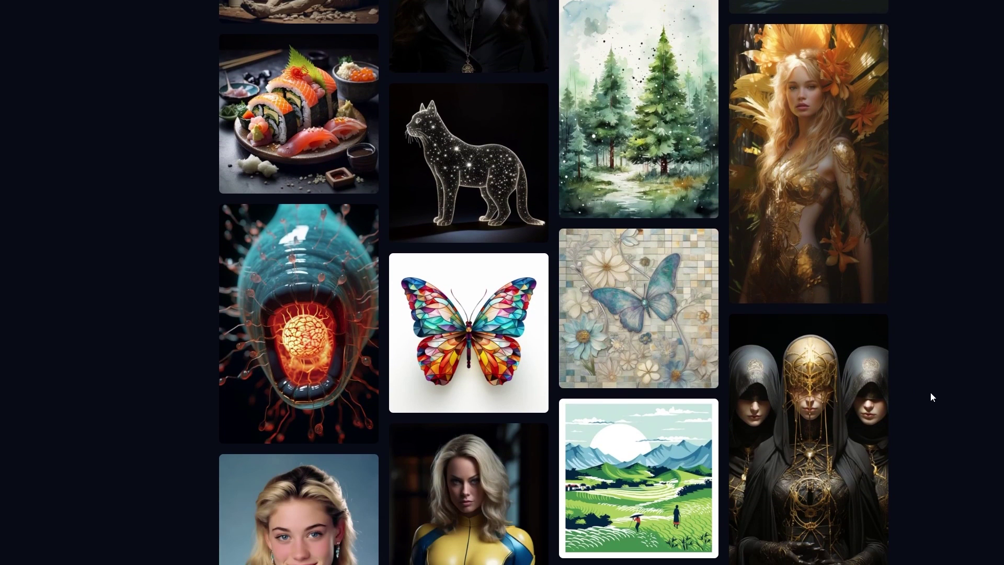
scroll(930, 393, down, 3)
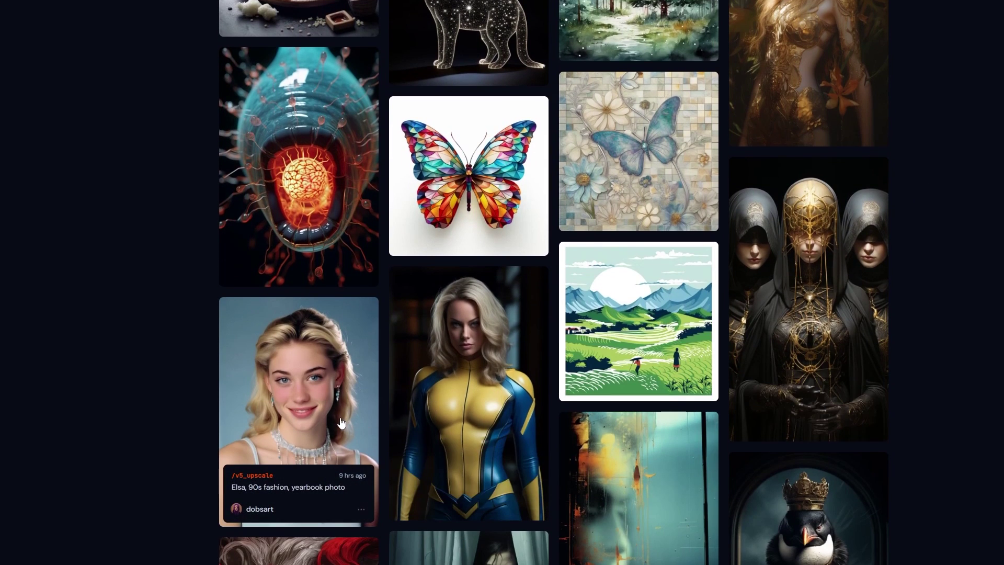
scroll(337, 426, down, 4)
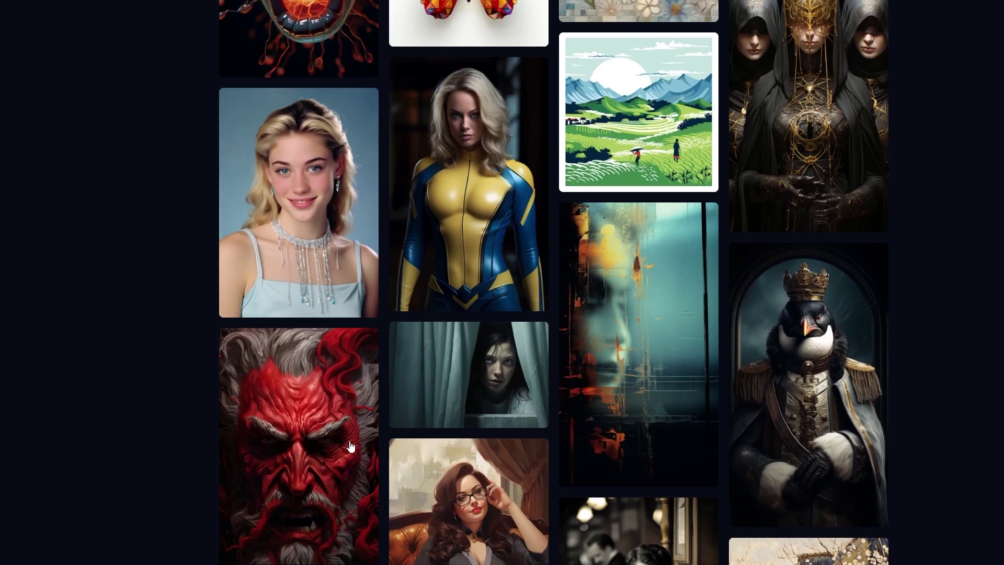
scroll(935, 500, down, 4)
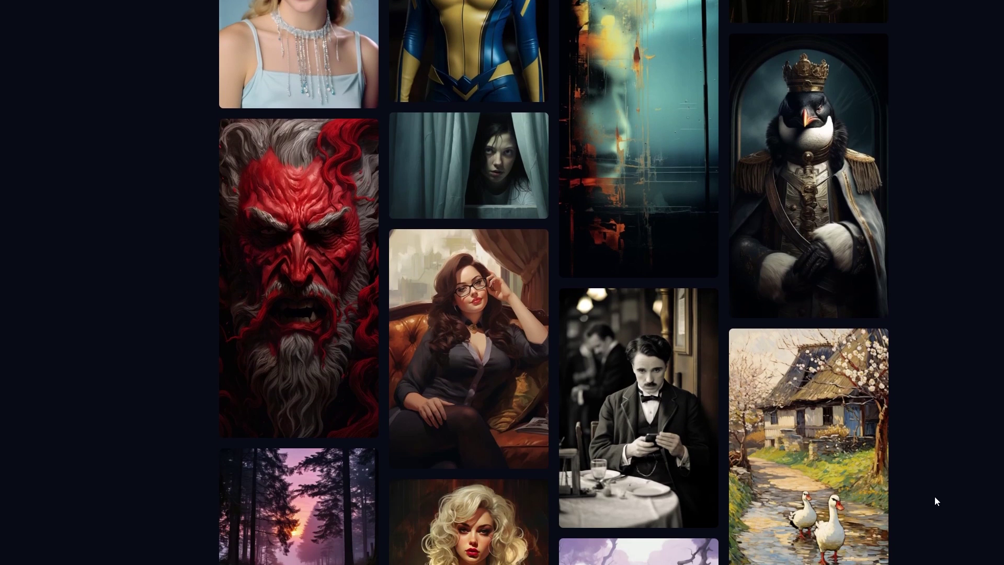
scroll(935, 500, down, 5)
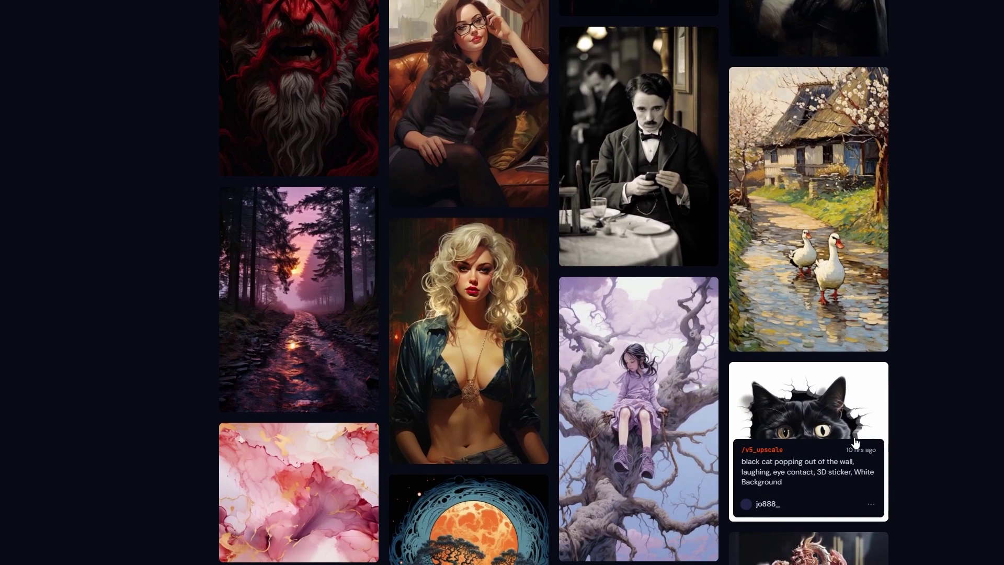
scroll(937, 562, down, 8)
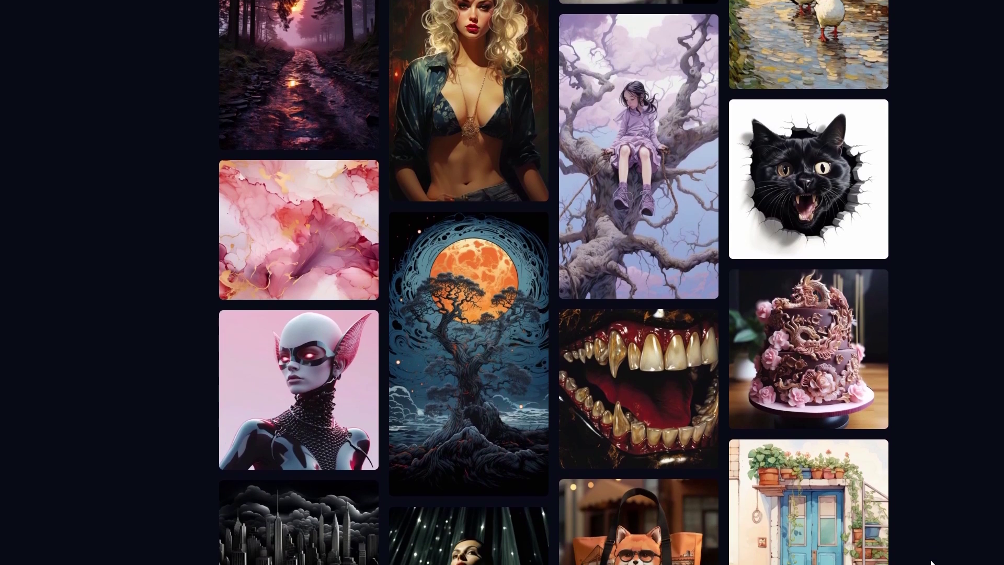
scroll(937, 562, down, 8)
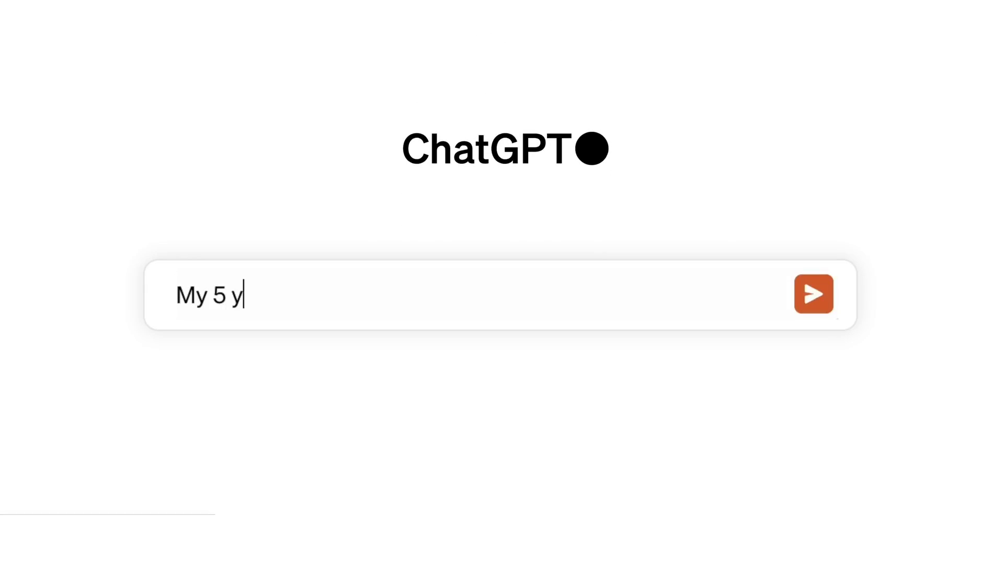
- Ask ChatGPT what a 'super-duper sunflower hedgehog' looks like, then request more like it
text(ear-old keeps talking about a "sup)
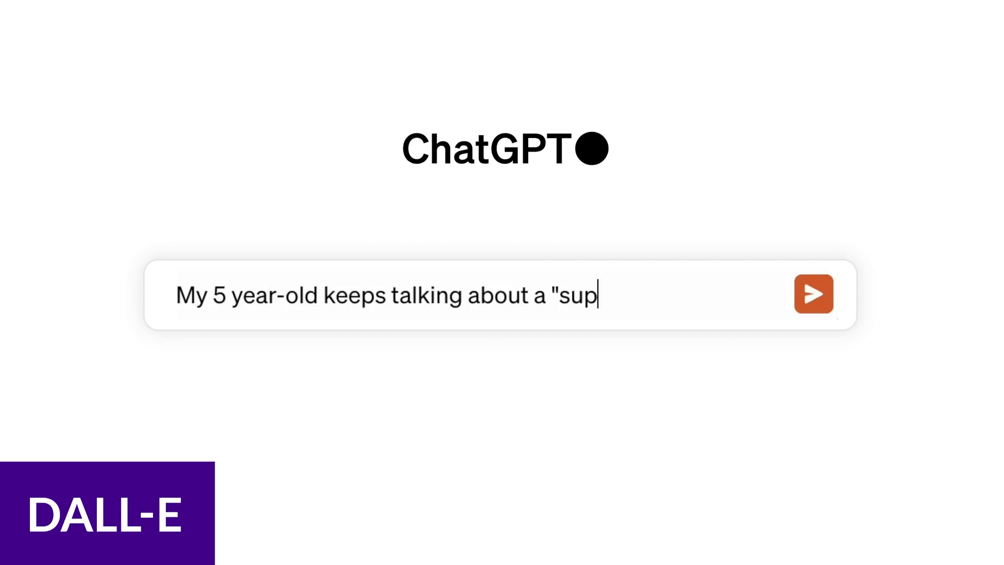
text(er-duper sunflower hedgehog" -- what does it look like?)
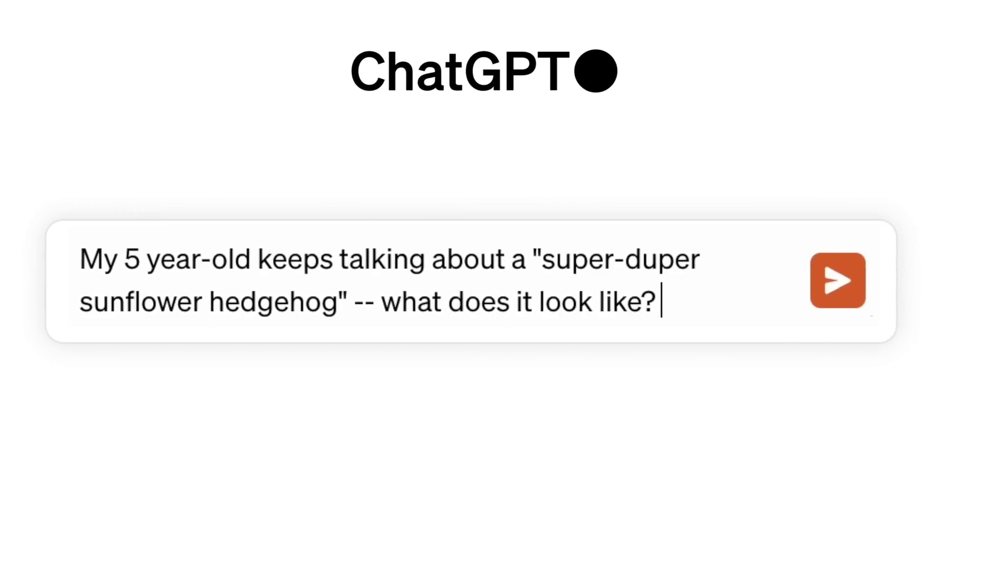
key(Return)
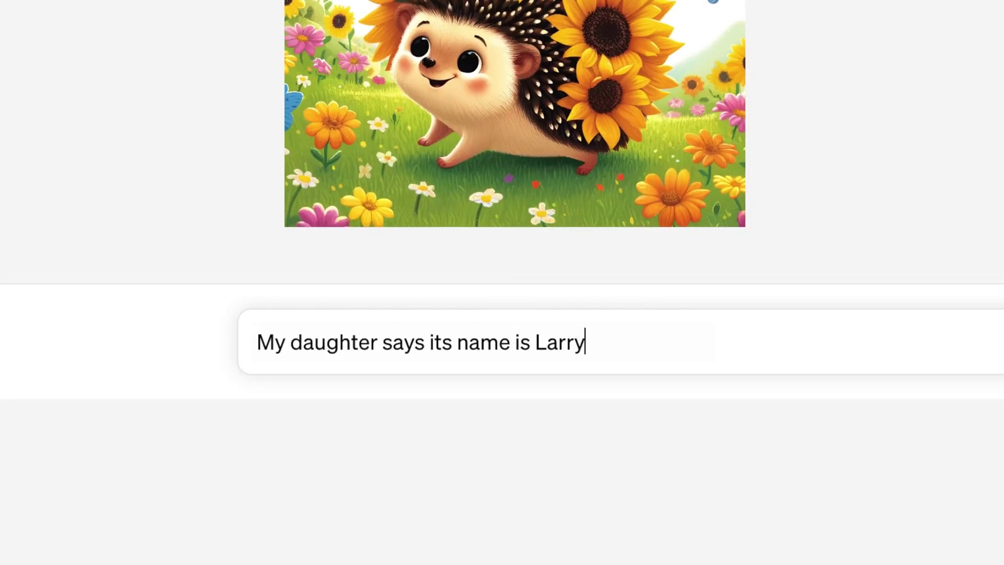
text(.)
key(shift+Return)
text(Can I see more like this?)
key(Return)
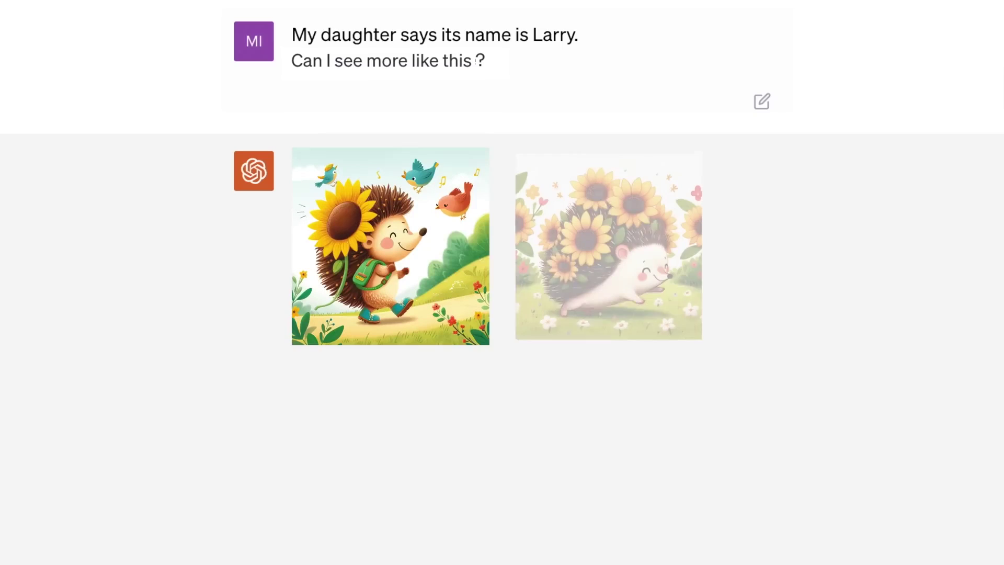
- Ask ChatGPT to show Larry's house and what makes him so SUPER-DUPER
text(you show)
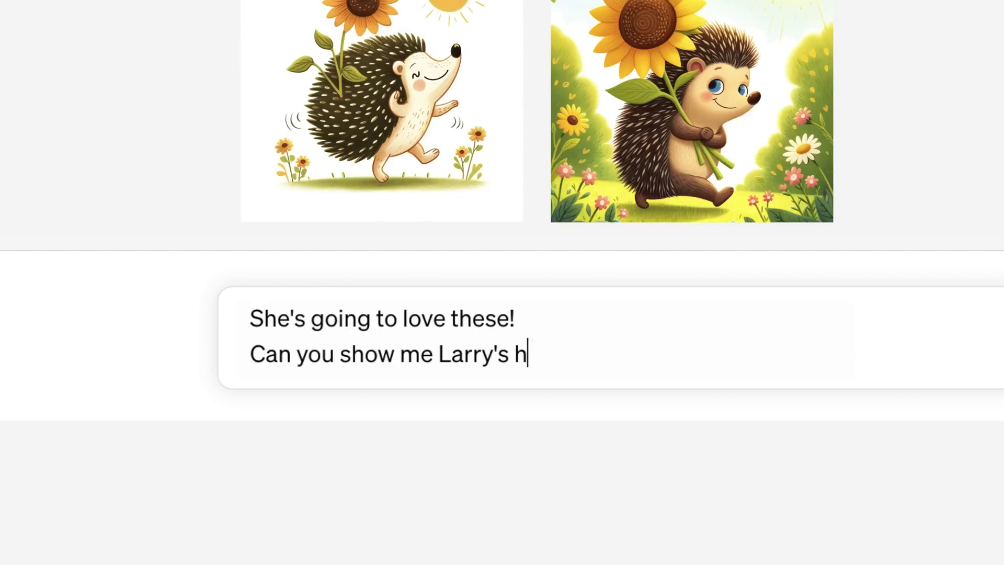
text(me Larry's house?)
key(Return)
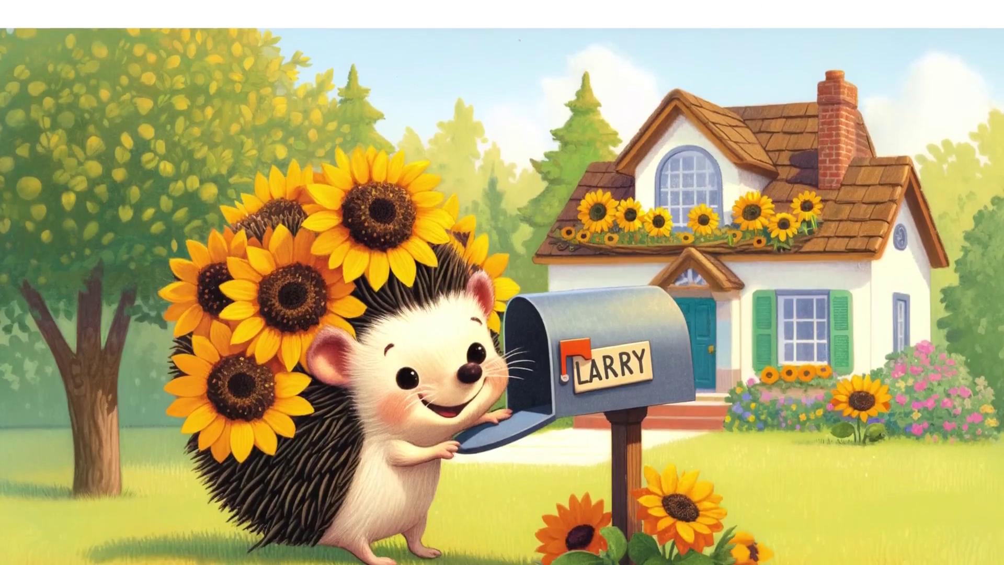
text(Larry is SO cute!  What)
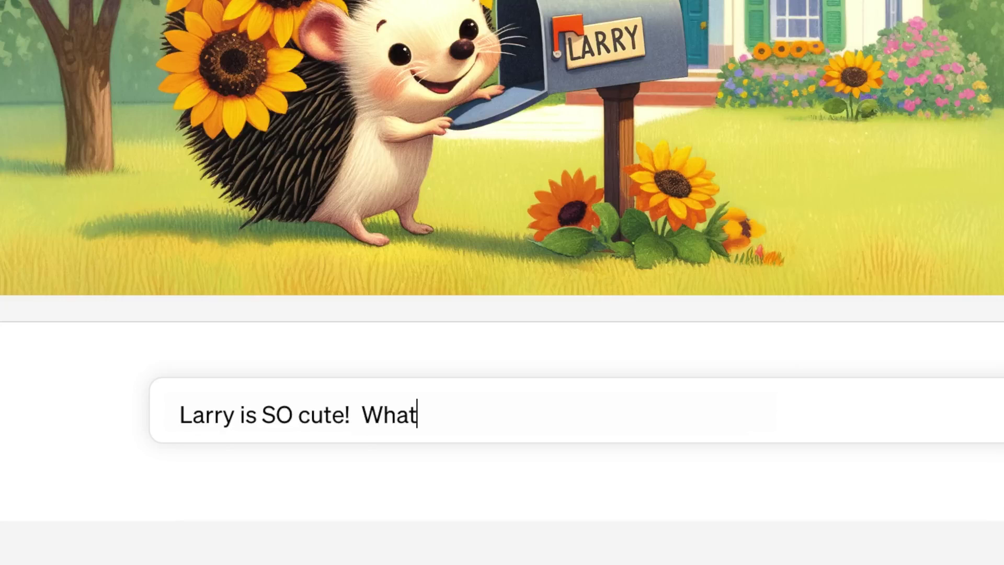
text( makes him so)
key(shift+Return)
text(SUPER-DUPER?)
key(Return)
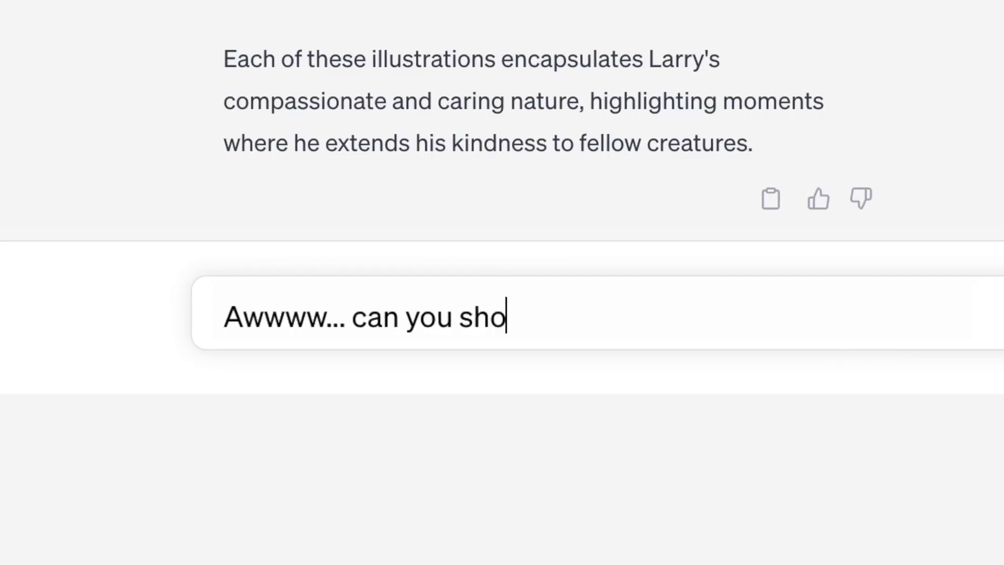
- Ask ChatGPT for Larry being 'kind hearted', Larry stickers, and a bedtime story about him
text(w me Larry being "kind hearted"?)
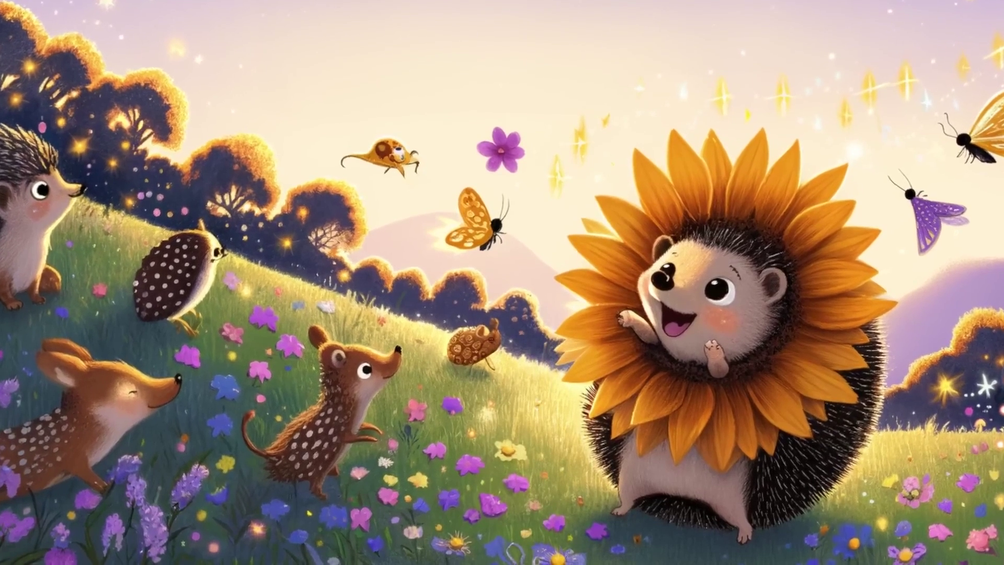
text(Could you design some stickers?)
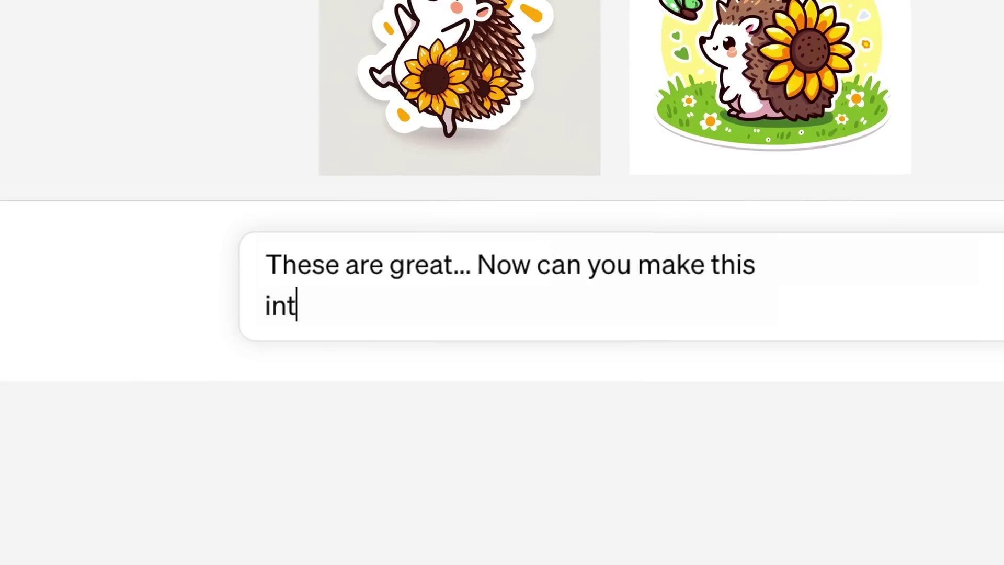
text(o a bedtime story?)
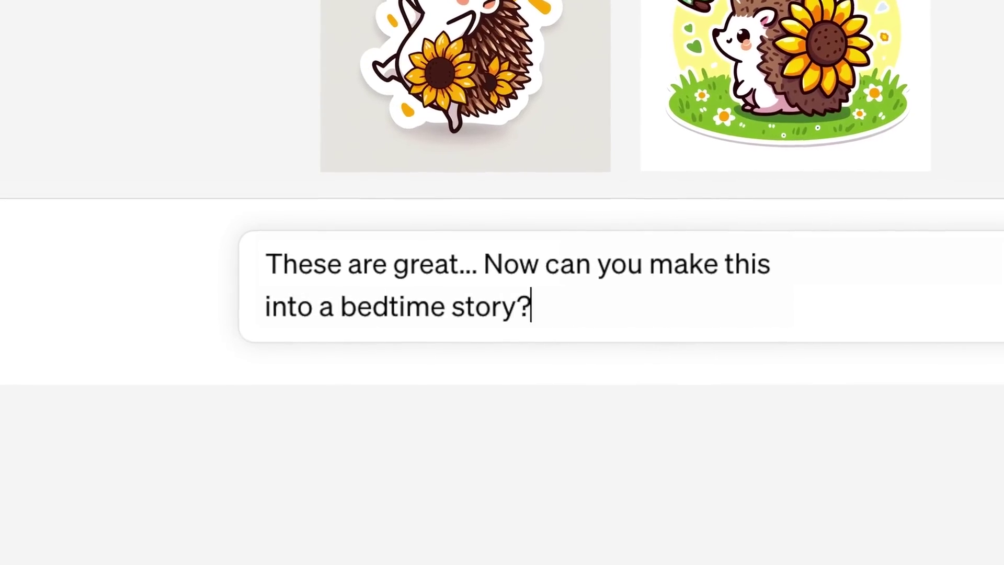
key(Return)
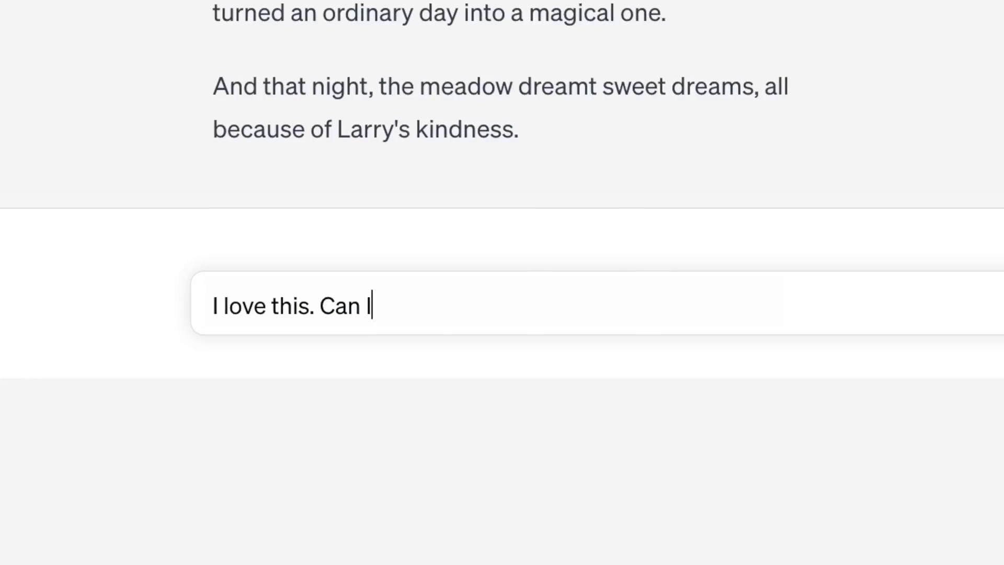
text(see Larry at the end.)
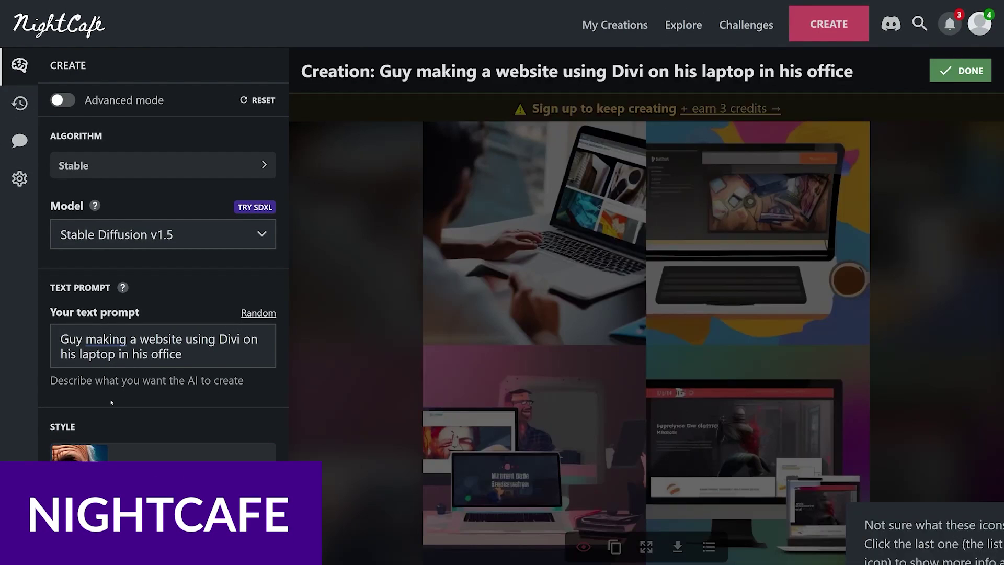
- Replace the NightCafe prompt with the pasted firefighter-dog prompt and create images
click(383, 421)
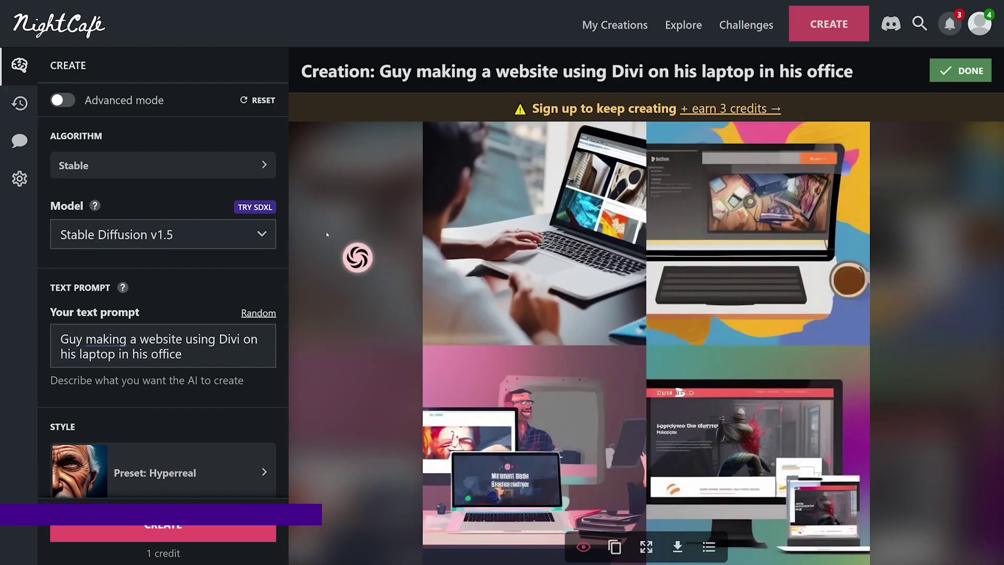
drag(183, 354, 18, 330)
key(BackSpace)
text(A photo of a dog dressed as a firefighter on top of a burning building)
click(177, 524)
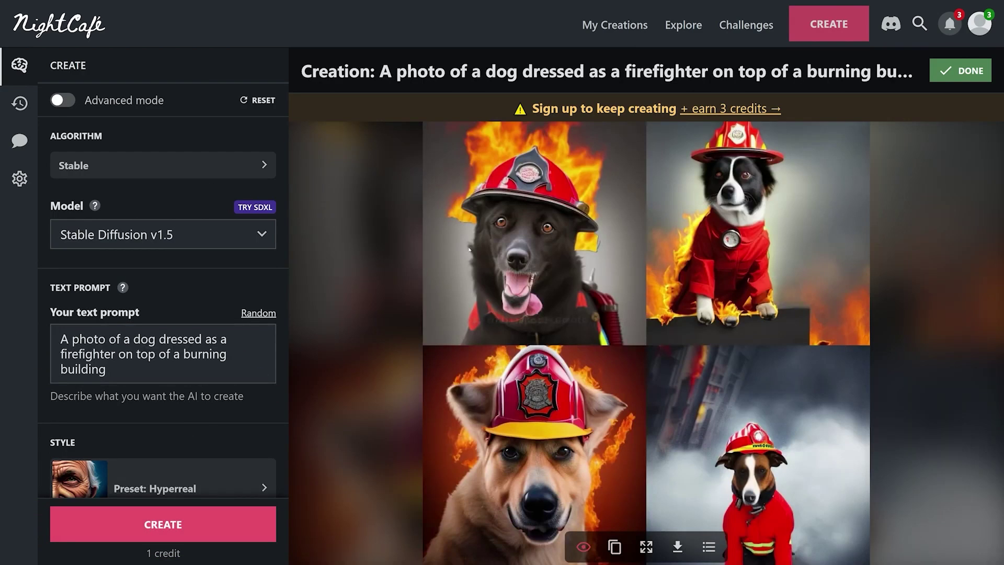
- Apply the Oil Painting style preset to the firefighter-dog creation
click(164, 478)
scroll(596, 451, down, 8)
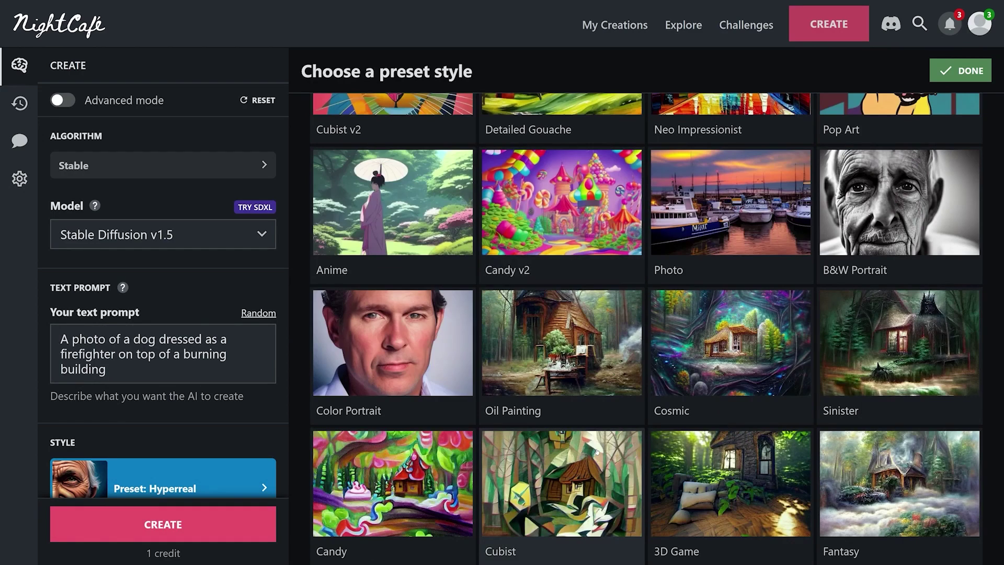
click(596, 365)
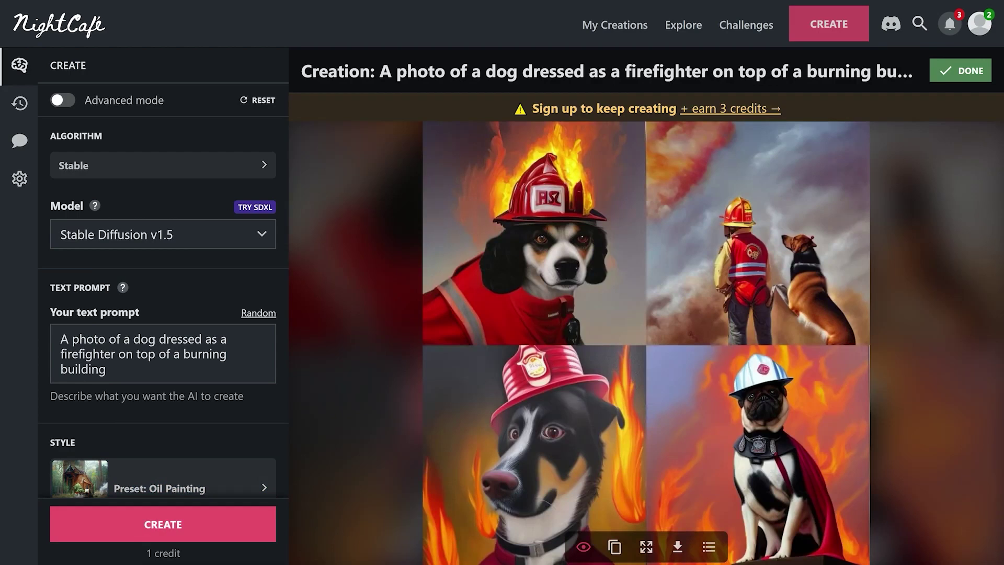
- Switch the model to Stable Diffusion v2.1 and create again
click(162, 234)
click(105, 275)
click(162, 524)
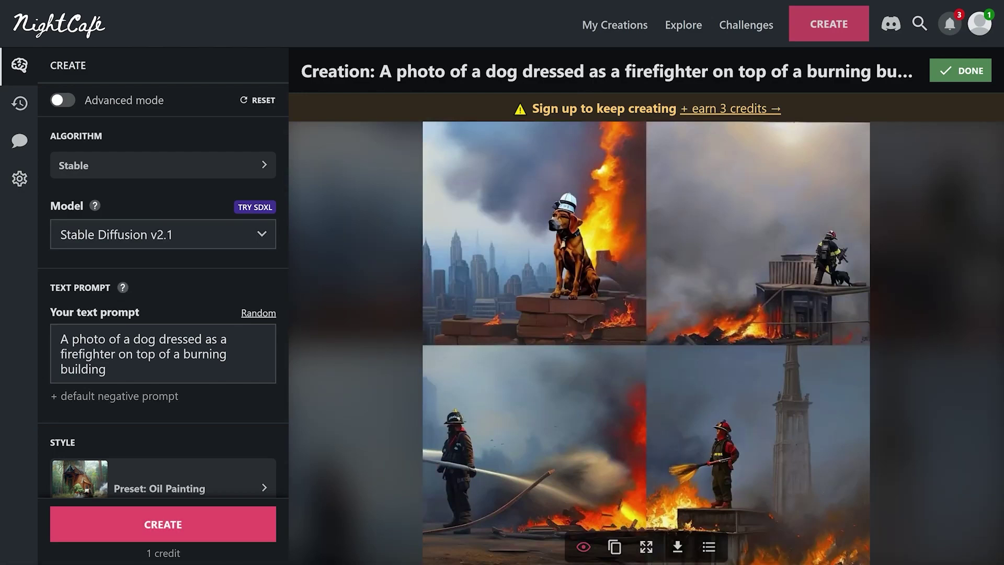
- Choose the Vibrant style preset and create another firefighter-dog image set
click(163, 478)
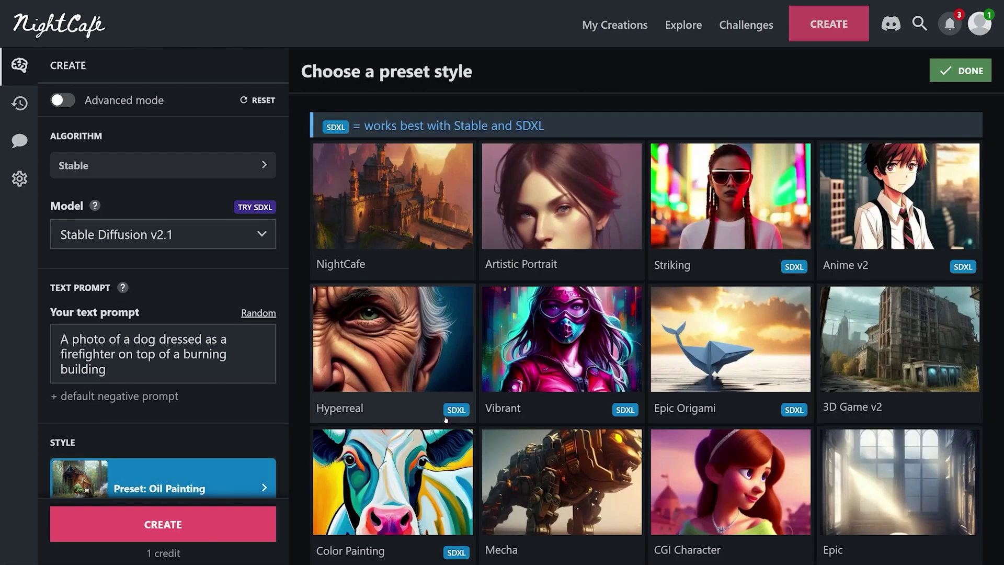
click(558, 336)
click(163, 524)
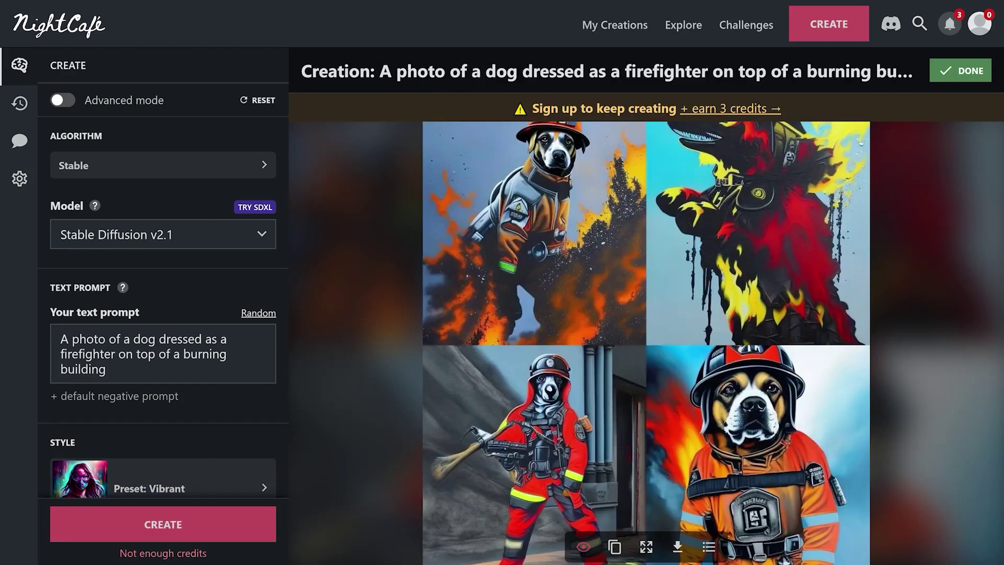
- Try the 3D Game v2 preset, then set the style back to Vibrant
click(164, 478)
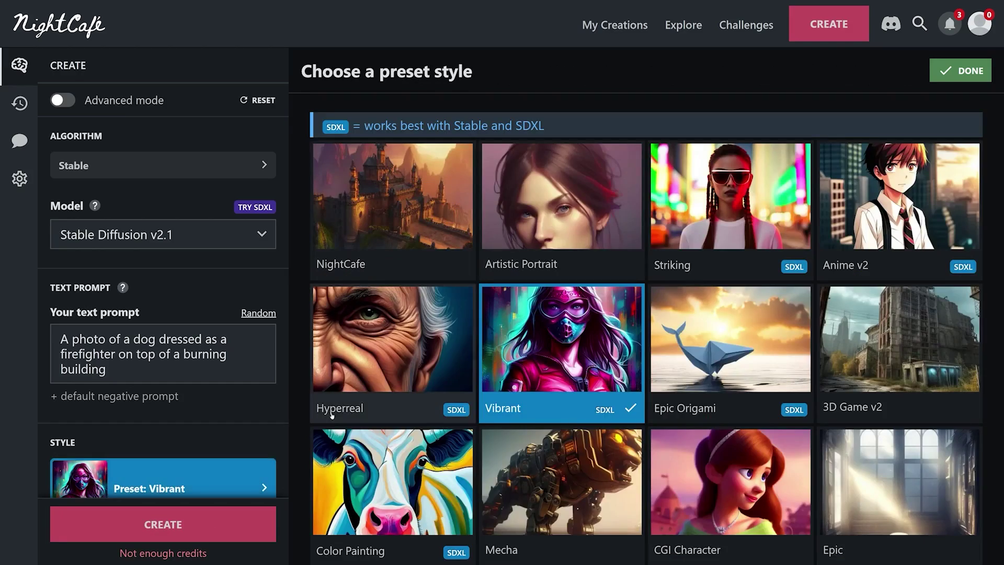
scroll(643, 313, down, 3)
click(899, 188)
scroll(826, 326, up, 1)
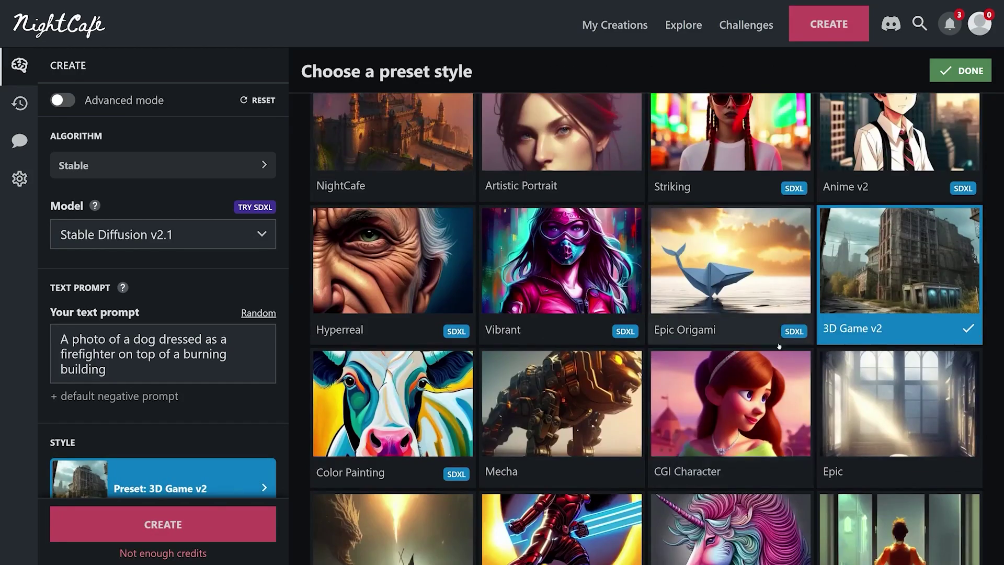
scroll(827, 327, down, 4)
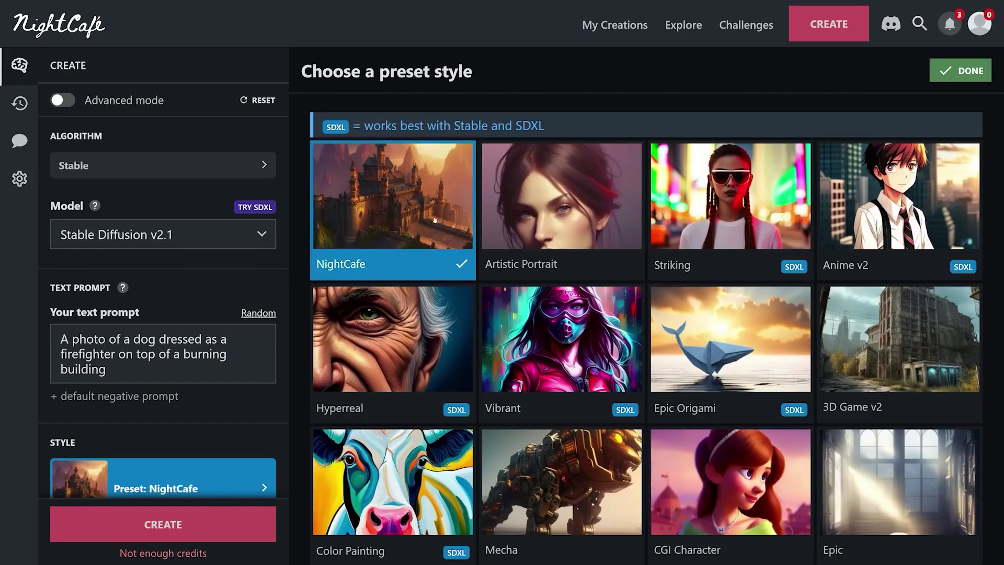
click(502, 409)
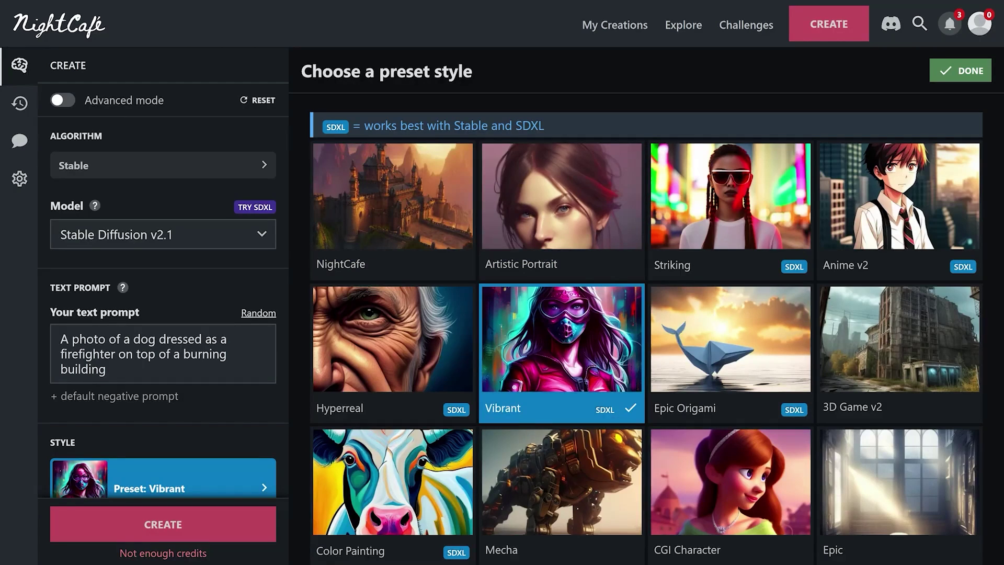